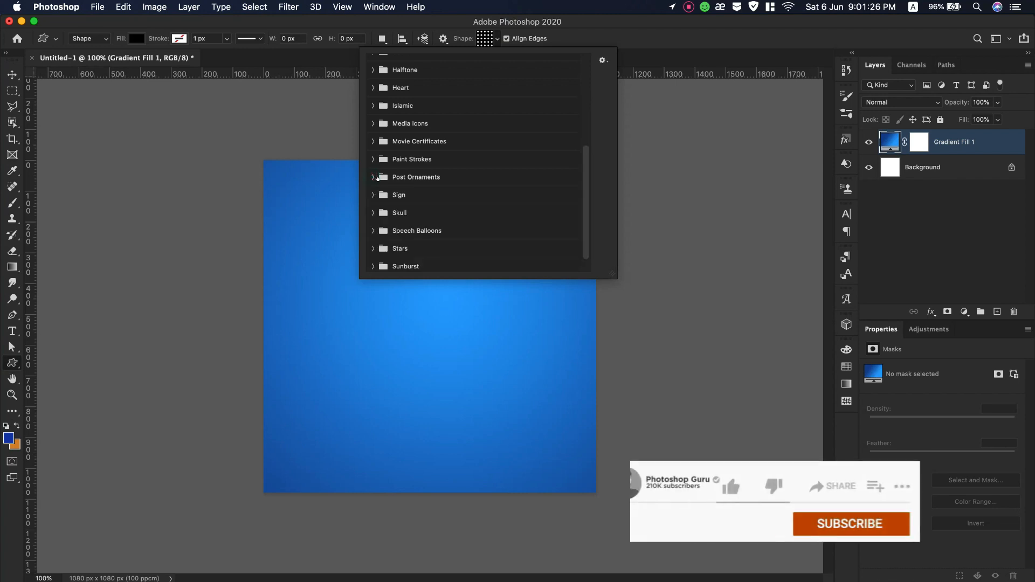
Draw a large solid heart from the Heart custom shapes and place it over the canvas's upper-left corner
{"action": "scroll", "coordinate": [373, 129], "scroll_direction": "up", "scroll_amount": 2}
{"action": "left_click", "coordinate": [373, 130]}
{"action": "scroll", "coordinate": [445, 201], "scroll_direction": "down", "scroll_amount": 2}
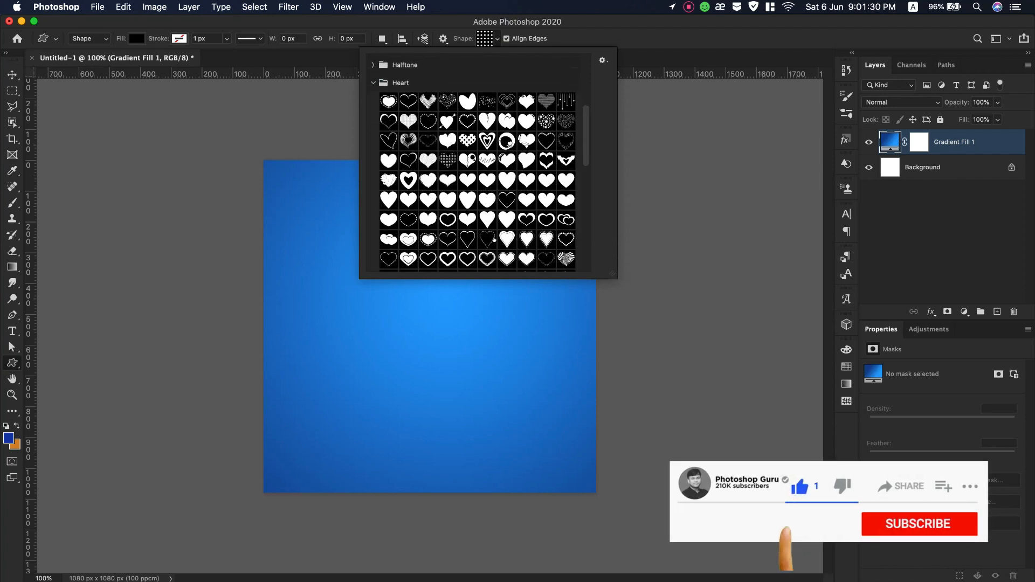
{"action": "left_click", "coordinate": [545, 180]}
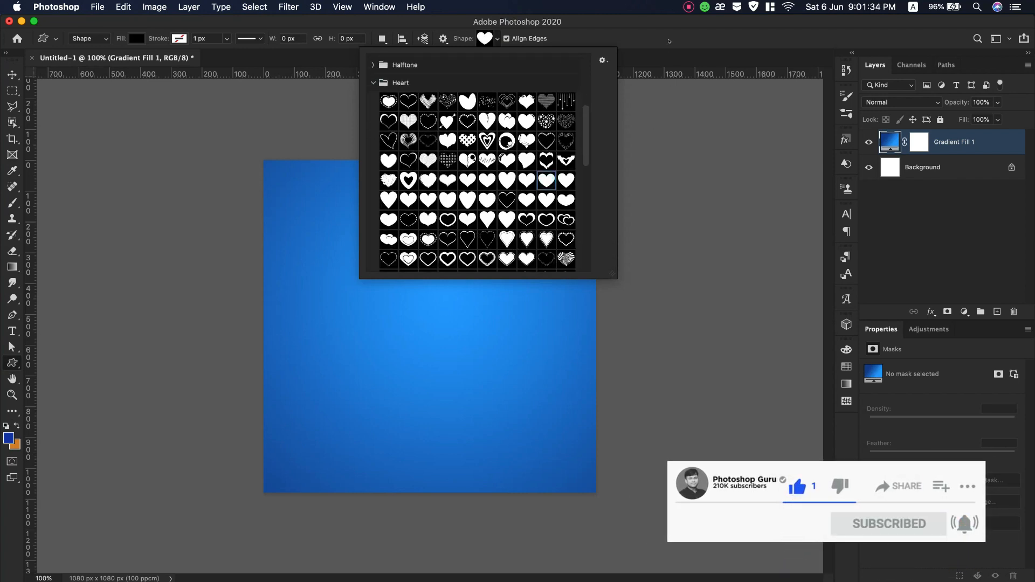
{"action": "left_click", "coordinate": [327, 252]}
{"action": "left_click_drag", "start_coordinate": [286, 191], "coordinate": [544, 552]}
{"action": "key", "text": "v"}
{"action": "left_click_drag", "start_coordinate": [421, 296], "coordinate": [362, 264]}
Fill the heart with white and enlarge it to about 110% around its centre
{"action": "double_click", "coordinate": [890, 142]}
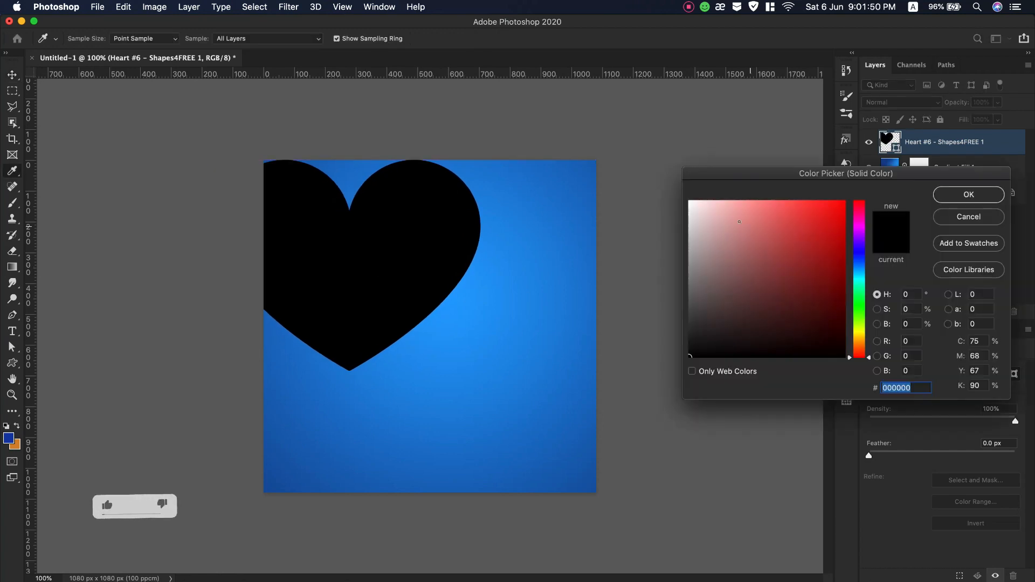
{"action": "left_click", "coordinate": [689, 201]}
{"action": "left_click", "coordinate": [952, 193]}
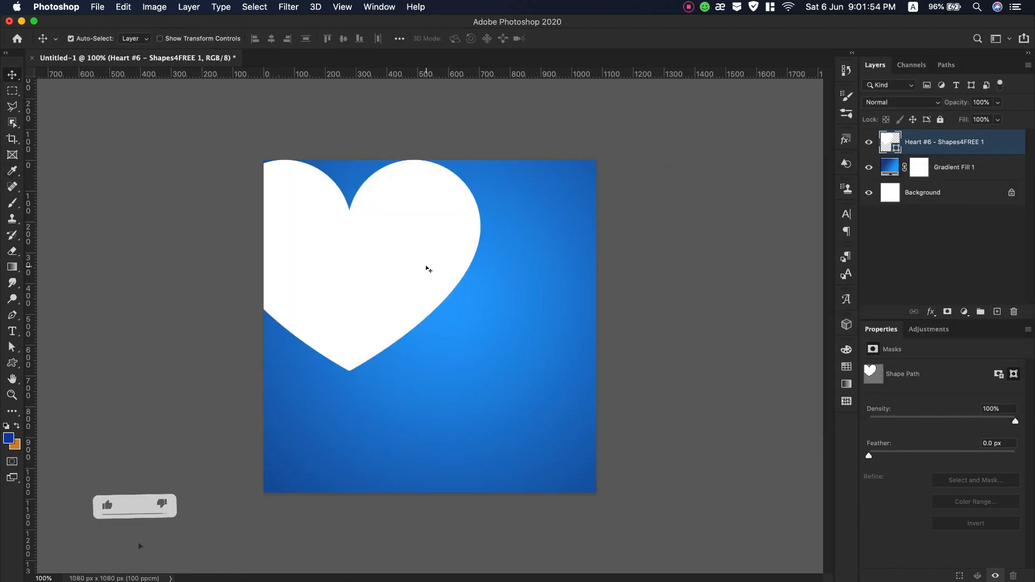
{"action": "key", "text": "super+t"}
{"action": "mouse_move", "coordinate": [481, 371]}
{"action": "left_mouse_down"}
{"action": "mouse_move", "coordinate": [468, 359]}
{"action": "mouse_move", "coordinate": [494, 381]}
{"action": "left_mouse_up"}
{"action": "key", "text": "super+z"}
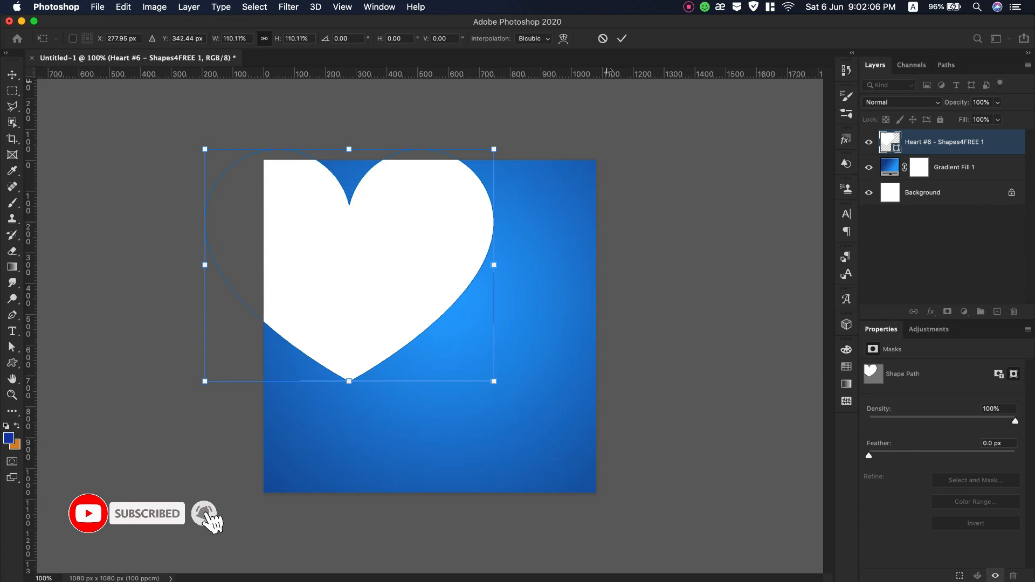
{"action": "left_click", "coordinate": [623, 38]}
Duplicate the heart layer and scale the copy down slightly around its centre so it sits inside the original
{"action": "left_click_drag", "start_coordinate": [949, 141], "coordinate": [996, 312]}
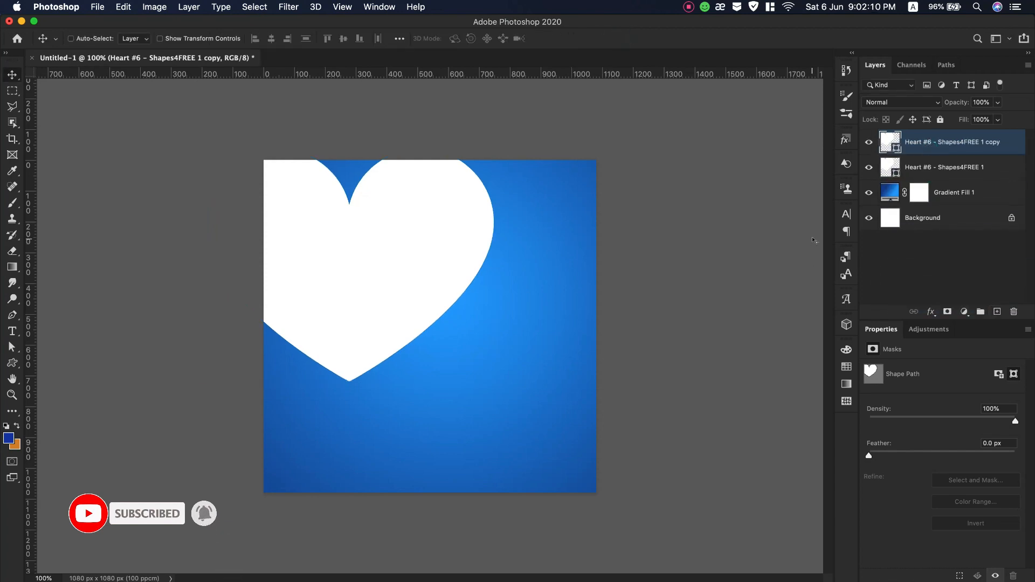
{"action": "key", "text": "super+t"}
{"action": "left_click_drag", "start_coordinate": [492, 370], "coordinate": [476, 364]}
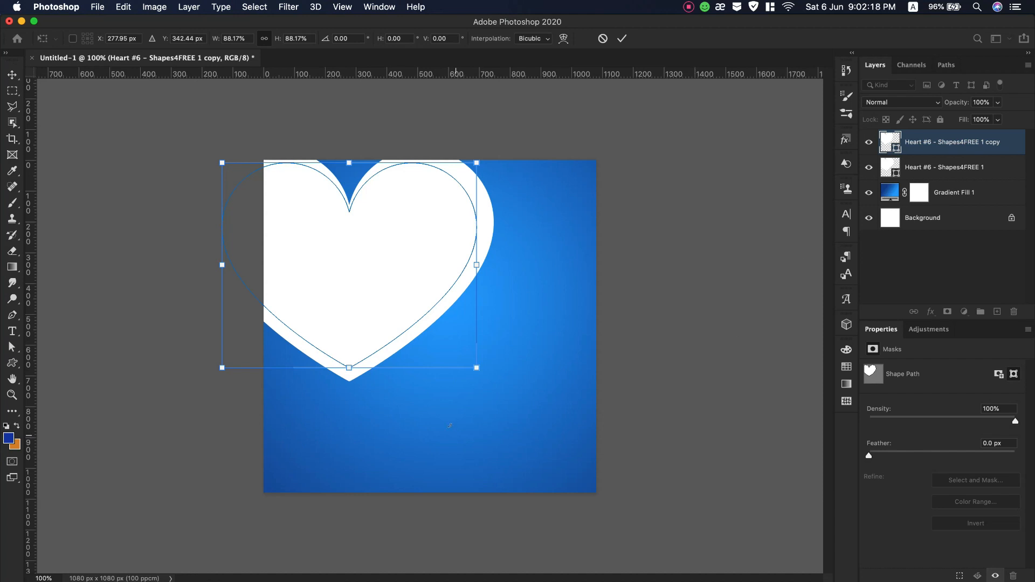
{"action": "left_click_drag", "start_coordinate": [477, 368], "coordinate": [481, 371]}
{"action": "key", "text": "Return"}
Fill the smaller heart copy with a medium gray
{"action": "double_click", "coordinate": [888, 138]}
{"action": "left_click_drag", "start_coordinate": [702, 284], "coordinate": [690, 270]}
{"action": "left_click", "coordinate": [955, 199]}
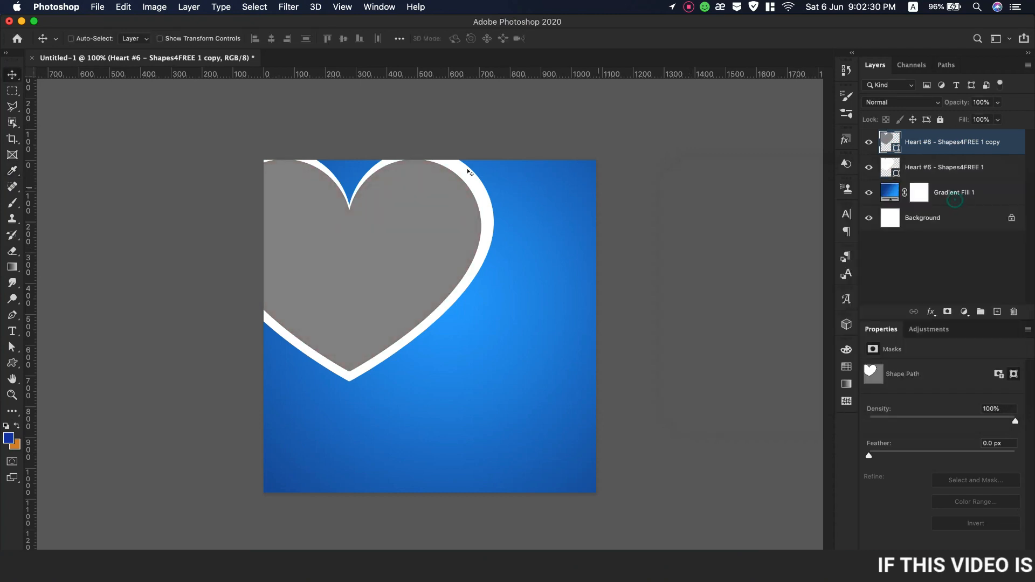
Place the embedded Unsplash photo of the man and child on a bench, enlarged to cover the heart
{"action": "left_click", "coordinate": [97, 7]}
{"action": "left_click", "coordinate": [139, 242]}
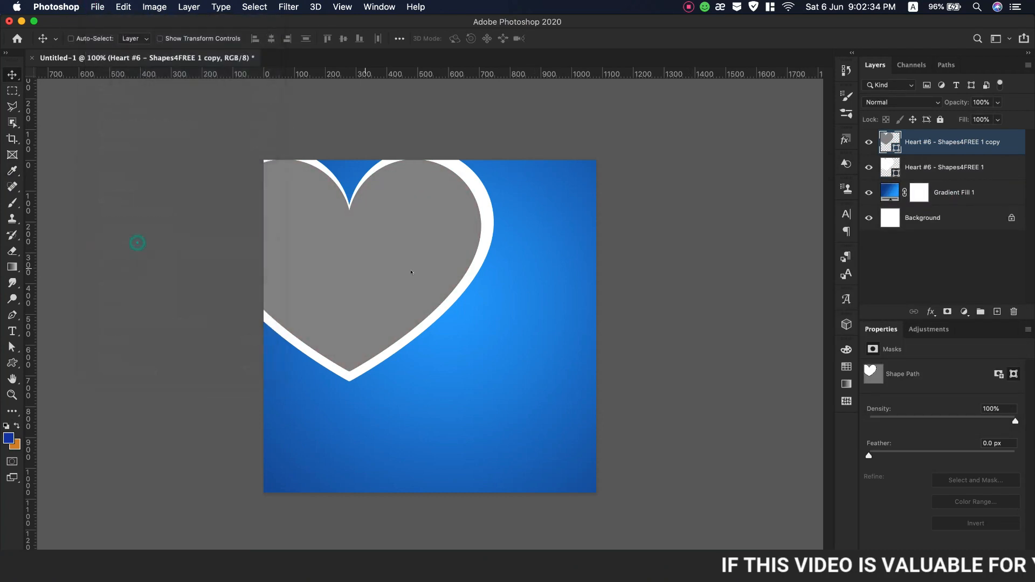
{"action": "left_click", "coordinate": [233, 137]}
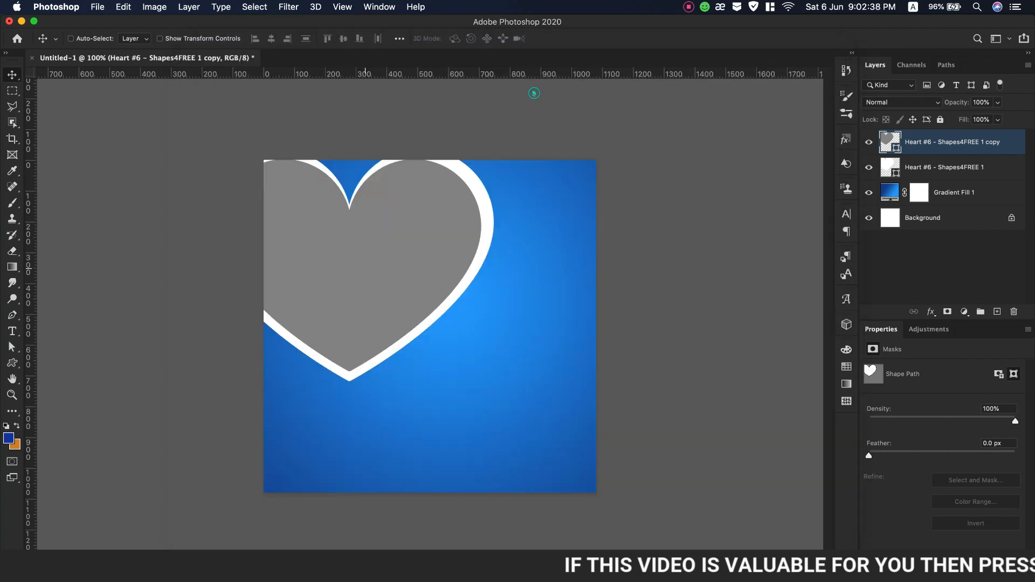
{"action": "left_click_drag", "start_coordinate": [438, 272], "coordinate": [322, 194]}
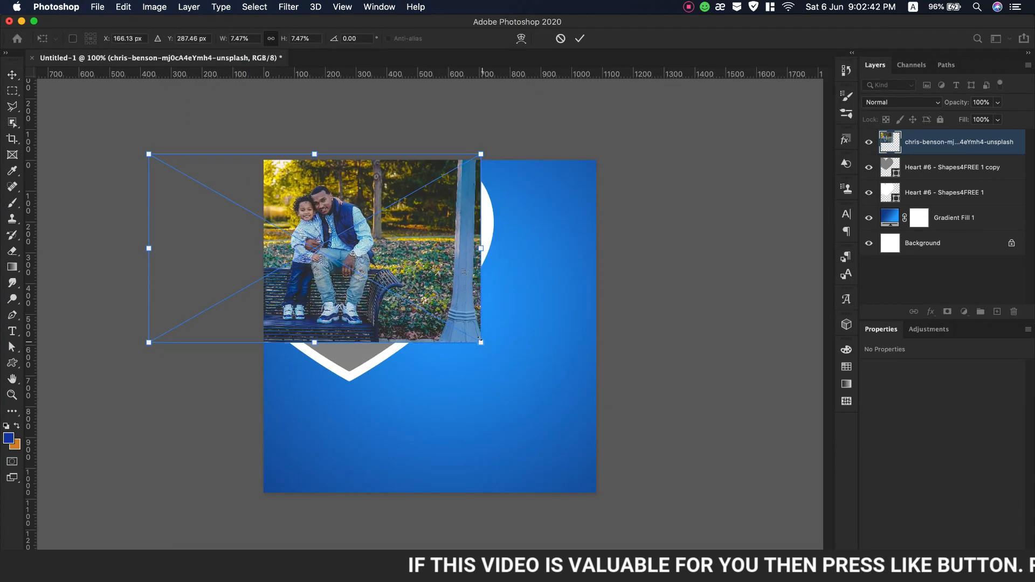
{"action": "left_click_drag", "start_coordinate": [480, 340], "coordinate": [652, 439]}
{"action": "left_click_drag", "start_coordinate": [526, 295], "coordinate": [451, 274]}
{"action": "left_click", "coordinate": [580, 38]}
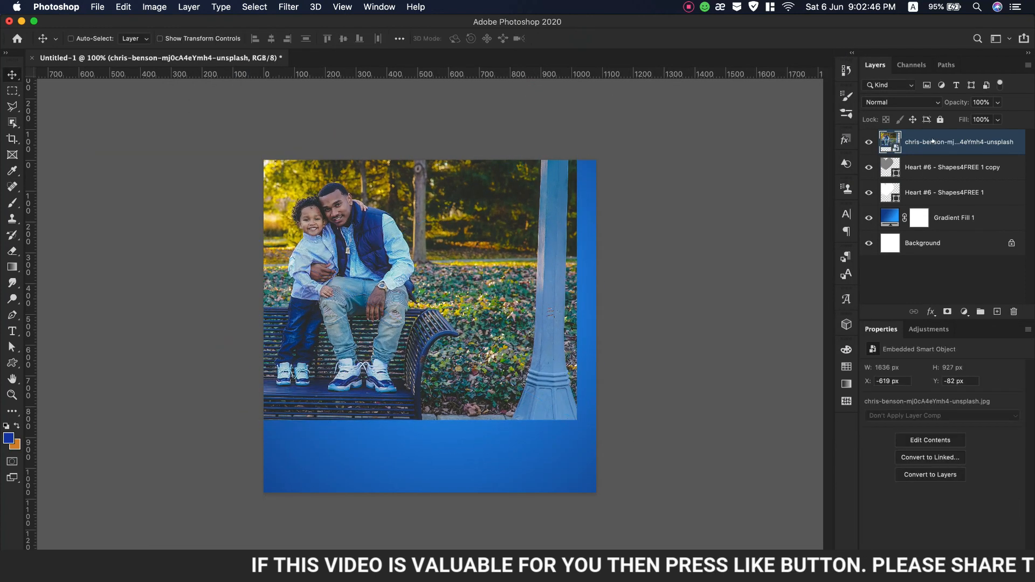
Clip the photo to the gray heart and shift it slightly downward within the shape
{"action": "right_click", "coordinate": [932, 141]}
{"action": "left_click", "coordinate": [798, 333]}
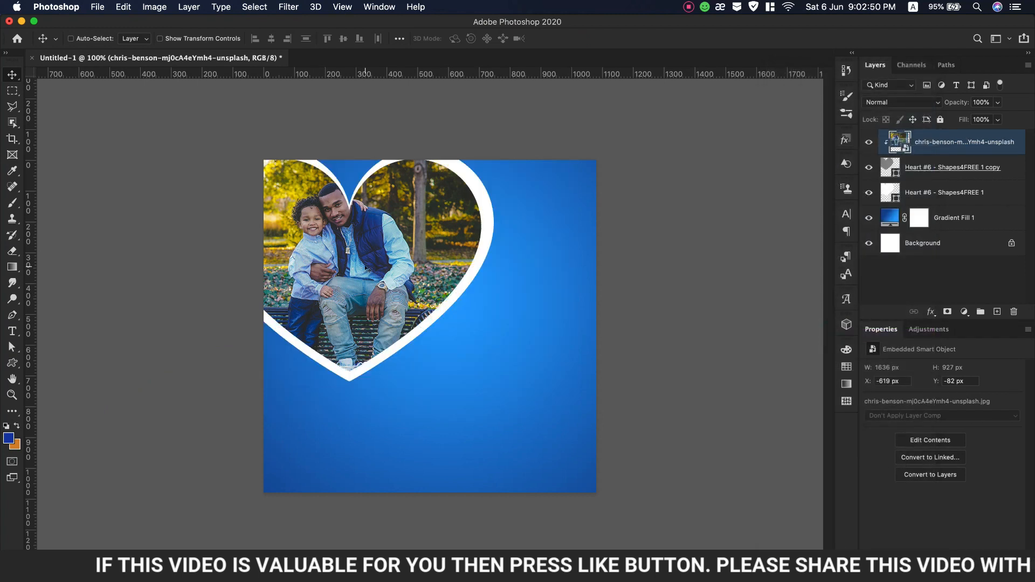
{"action": "left_click_drag", "start_coordinate": [362, 253], "coordinate": [369, 267]}
Add two vertical and two horizontal margin guides about 45 px inside the canvas edges
{"action": "left_click_drag", "start_coordinate": [29, 374], "coordinate": [278, 372]}
{"action": "left_click_drag", "start_coordinate": [25, 400], "coordinate": [582, 402]}
{"action": "left_click_drag", "start_coordinate": [276, 406], "coordinate": [276, 406]}
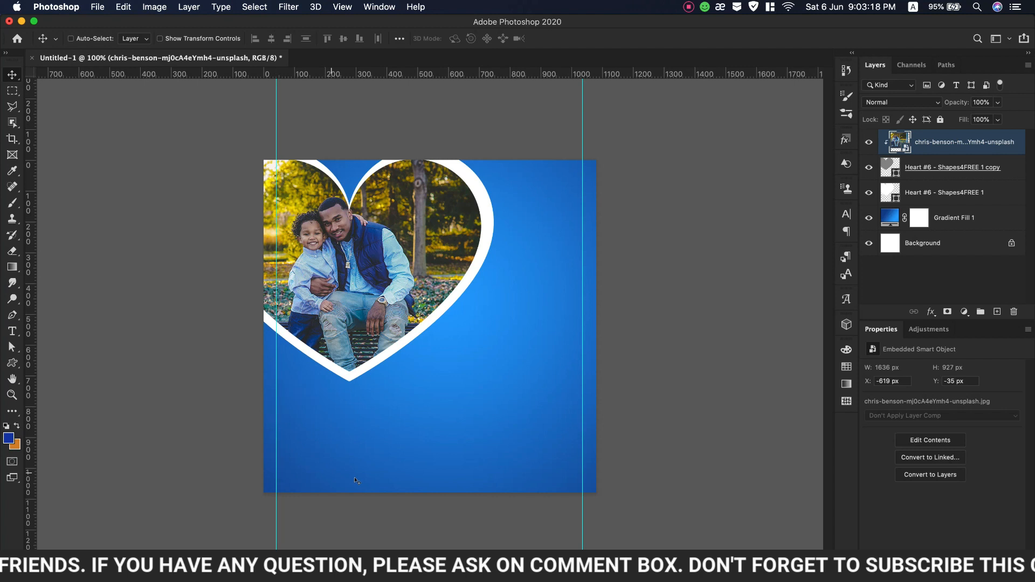
{"action": "left_click_drag", "start_coordinate": [534, 78], "coordinate": [534, 174]}
{"action": "left_click_drag", "start_coordinate": [509, 75], "coordinate": [513, 477]}
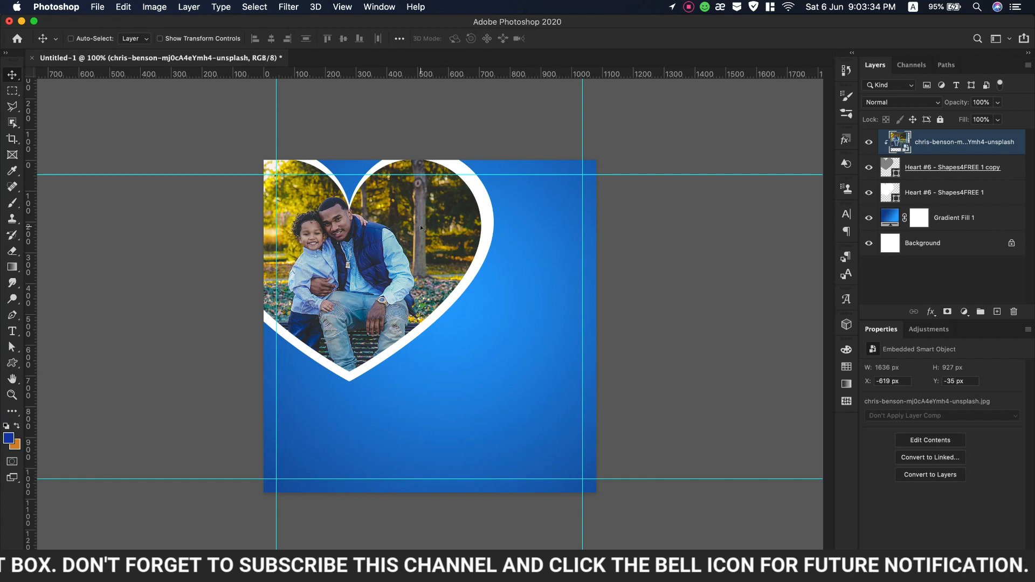
Draw a black 614 × 284 px rectangle in the canvas's lower-right area and round its corners with a 170 px radius
{"action": "left_click", "coordinate": [15, 367]}
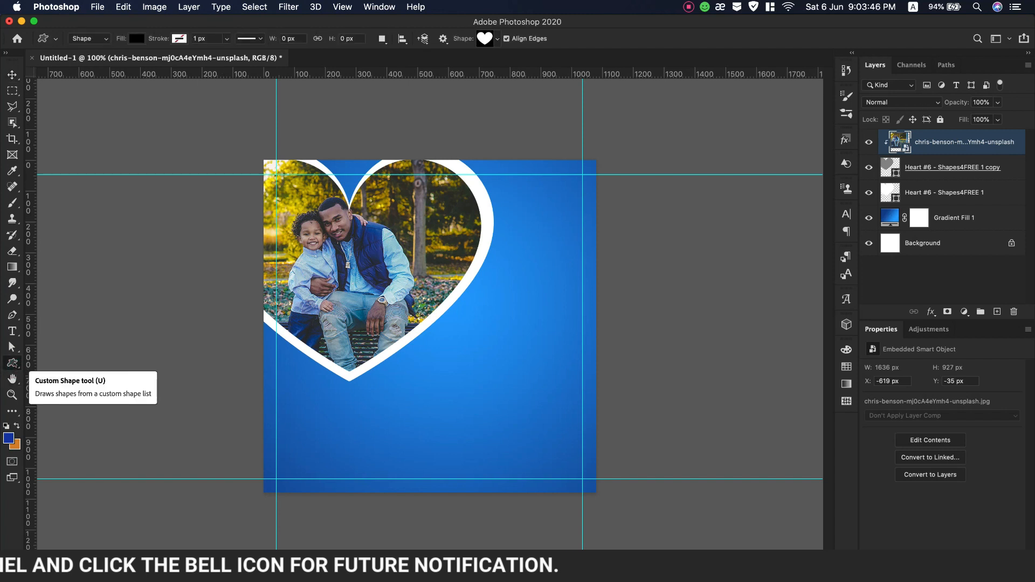
{"action": "right_click", "coordinate": [15, 366]}
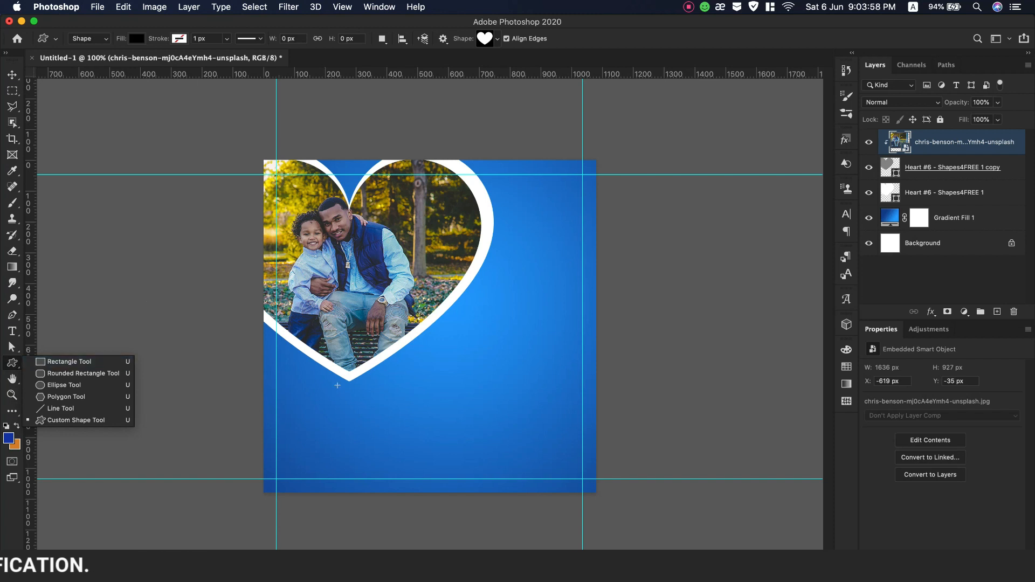
{"action": "left_click", "coordinate": [69, 362]}
{"action": "left_click_drag", "start_coordinate": [377, 390], "coordinate": [566, 479]}
{"action": "left_click_drag", "start_coordinate": [869, 451], "coordinate": [977, 451]}
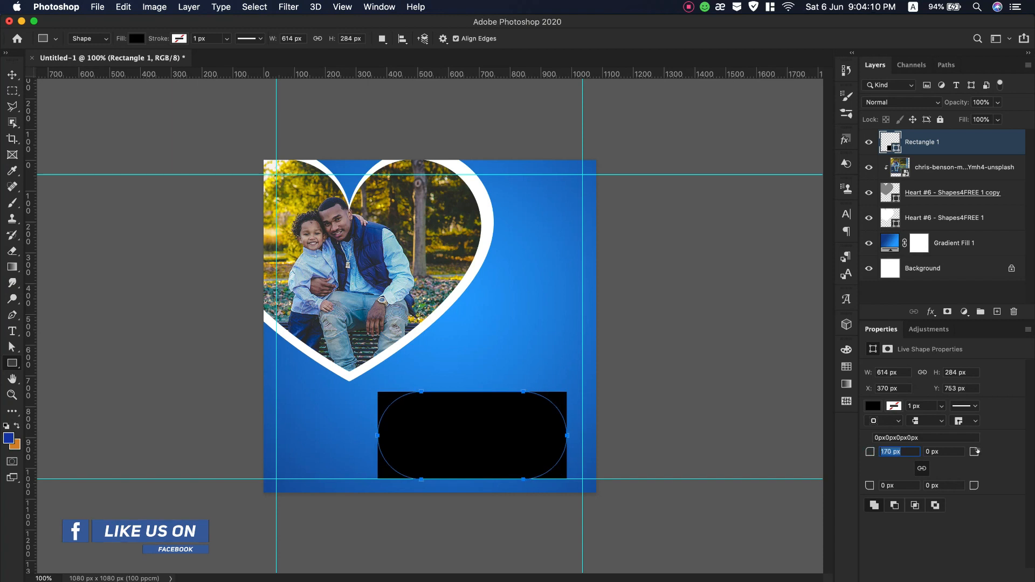
Rotate the rounded rectangle to about -40.5° and scale it to about 130%, extending past the canvas's right edge
{"action": "key", "text": "super+t"}
{"action": "left_click_drag", "start_coordinate": [592, 526], "coordinate": [598, 401]}
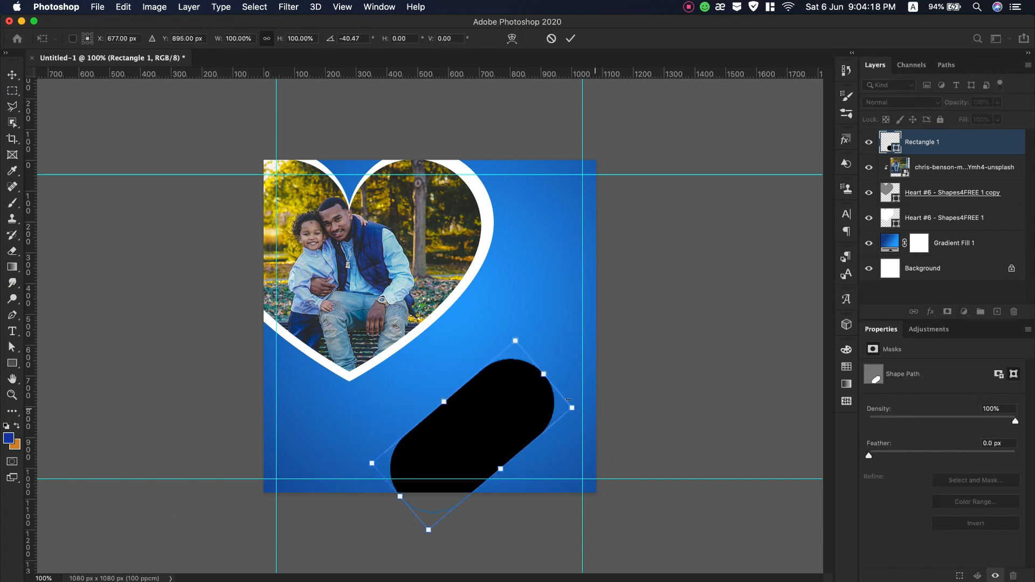
{"action": "left_click_drag", "start_coordinate": [545, 371], "coordinate": [587, 338]}
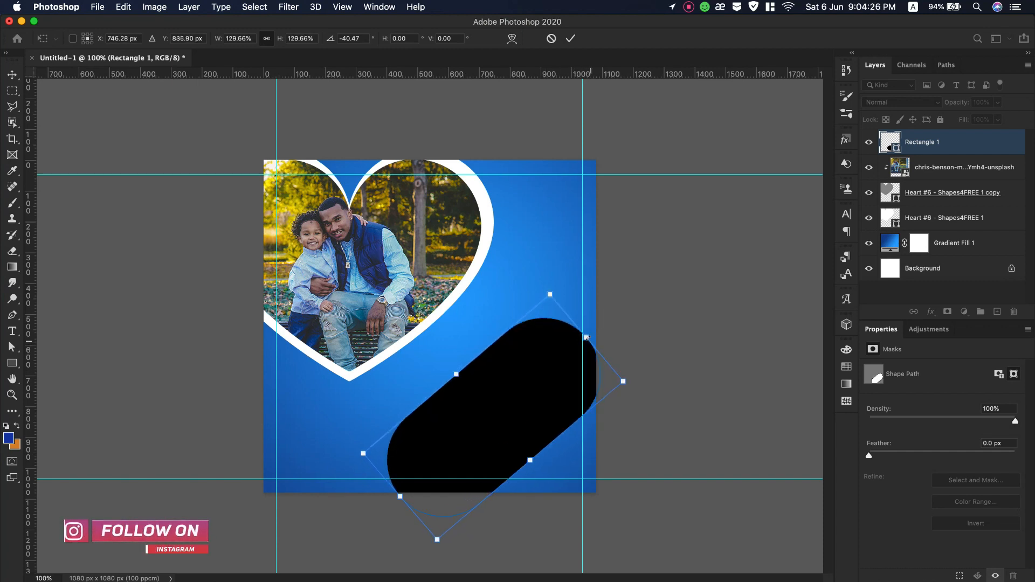
{"action": "key", "text": "Return"}
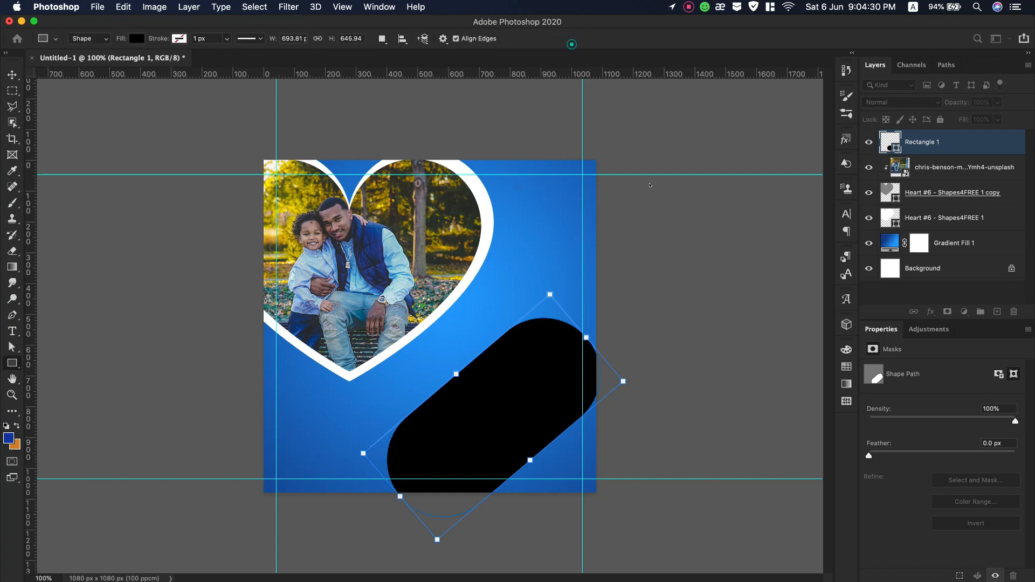
{"action": "left_click", "coordinate": [609, 217]}
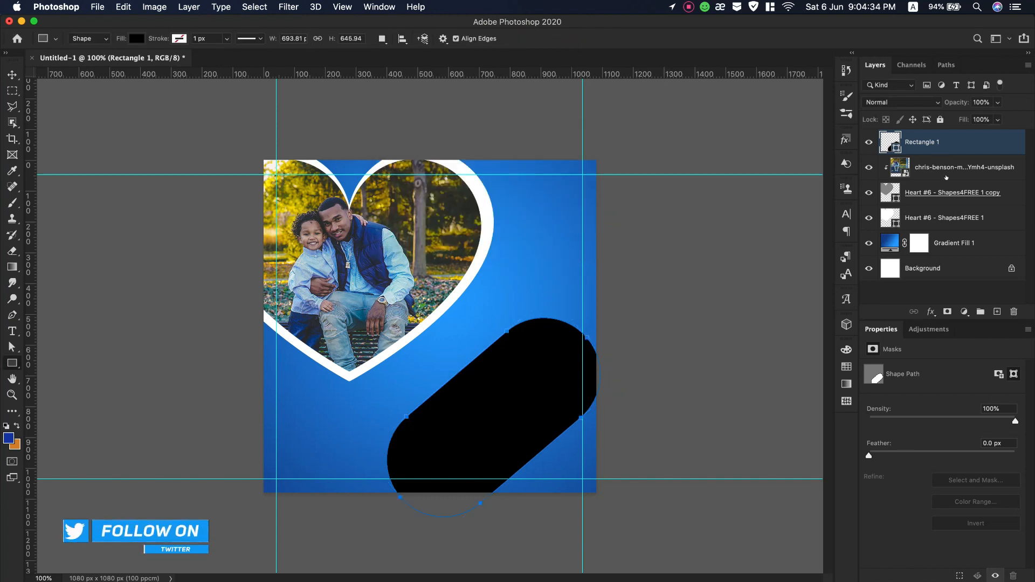
Create a dark gray (4d4a4a) copy of the black rounded rectangle, offset downward and slightly left of it
{"action": "left_click_drag", "start_coordinate": [884, 144], "coordinate": [997, 311]}
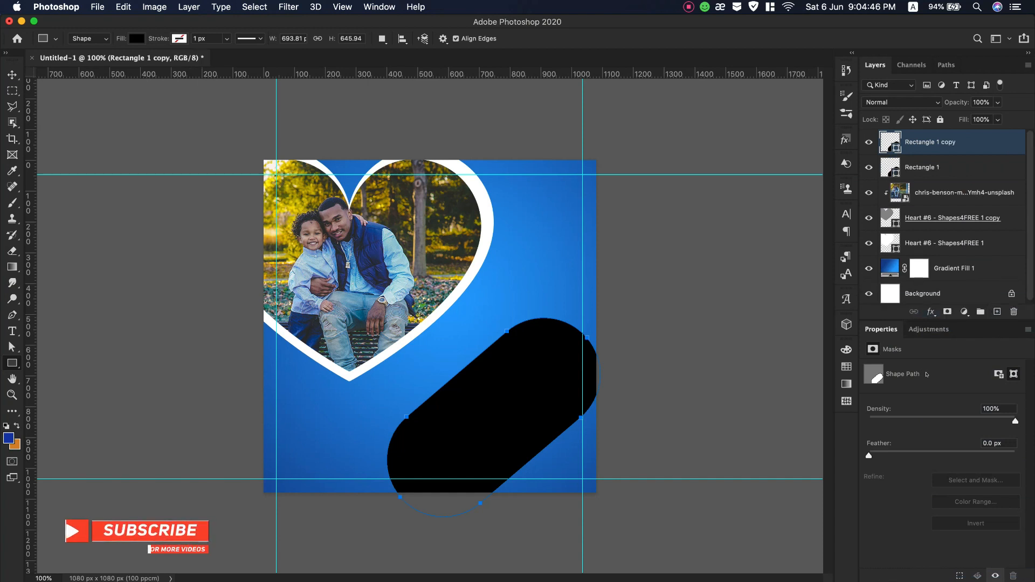
{"action": "key", "text": "v"}
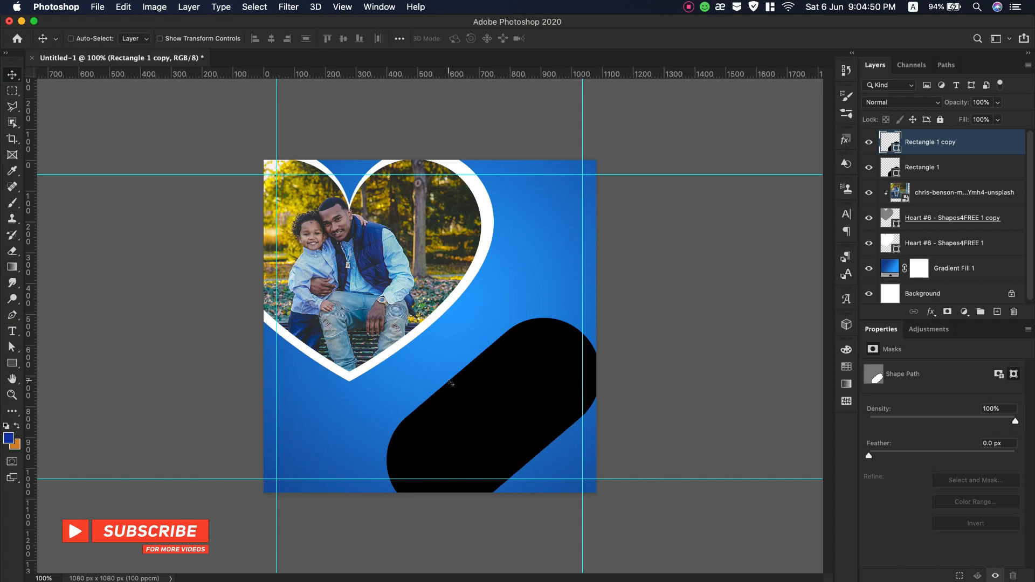
{"action": "double_click", "coordinate": [889, 142]}
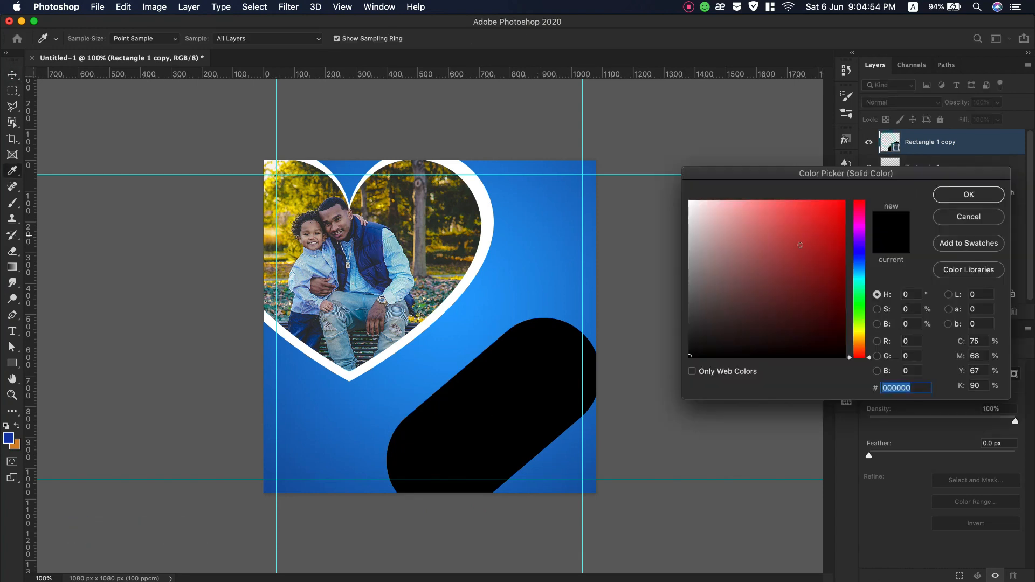
{"action": "left_click", "coordinate": [691, 307]}
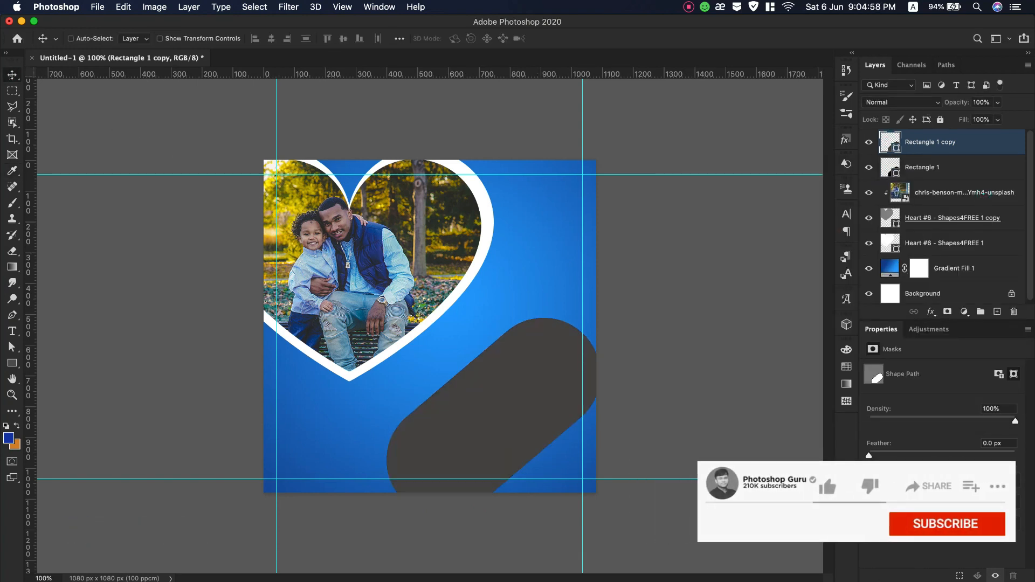
{"action": "left_click_drag", "start_coordinate": [477, 431], "coordinate": [470, 490]}
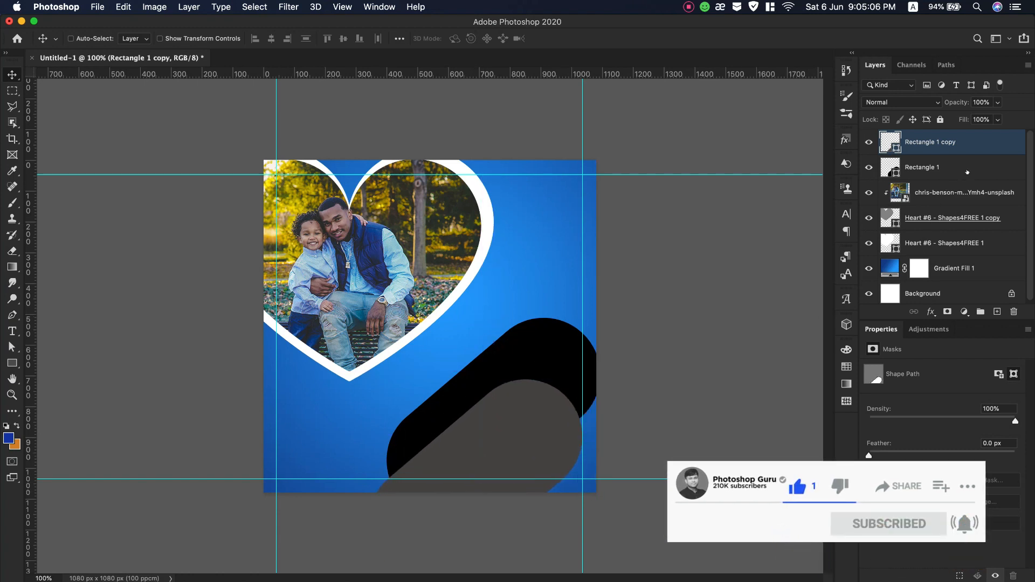
Copy the dark gray rounded rectangle to the canvas's lower-left corner and move its layer beneath both hearts
{"action": "left_click", "coordinate": [989, 170]}
{"action": "left_click", "coordinate": [933, 144]}
{"action": "left_click_drag", "start_coordinate": [531, 467], "coordinate": [324, 436]}
{"action": "left_click_drag", "start_coordinate": [928, 147], "coordinate": [939, 280]}
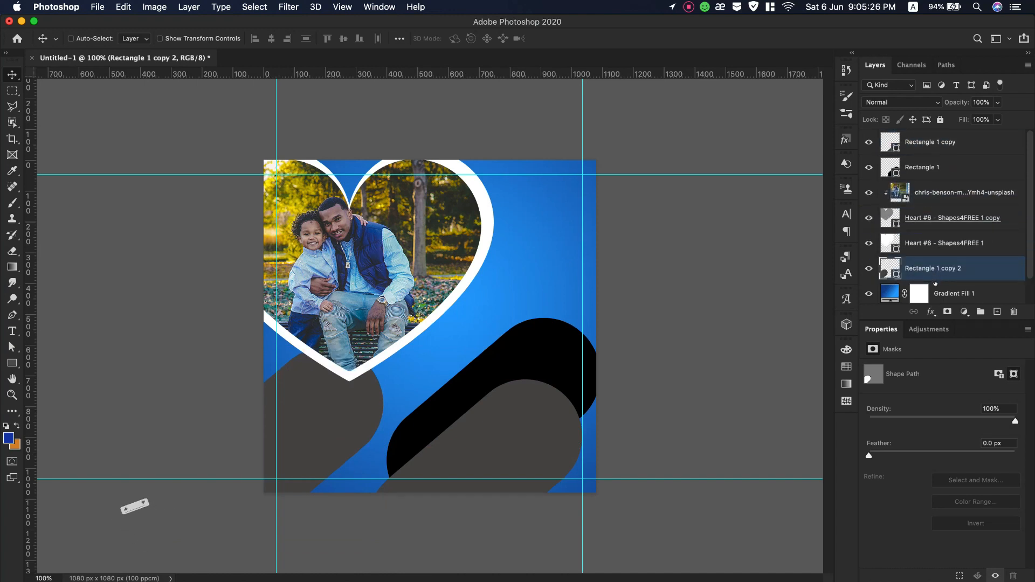
Recolor the lower-left rounded rectangle light gray and copy it to the canvas's upper-right corner behind the heart
{"action": "double_click", "coordinate": [886, 273]}
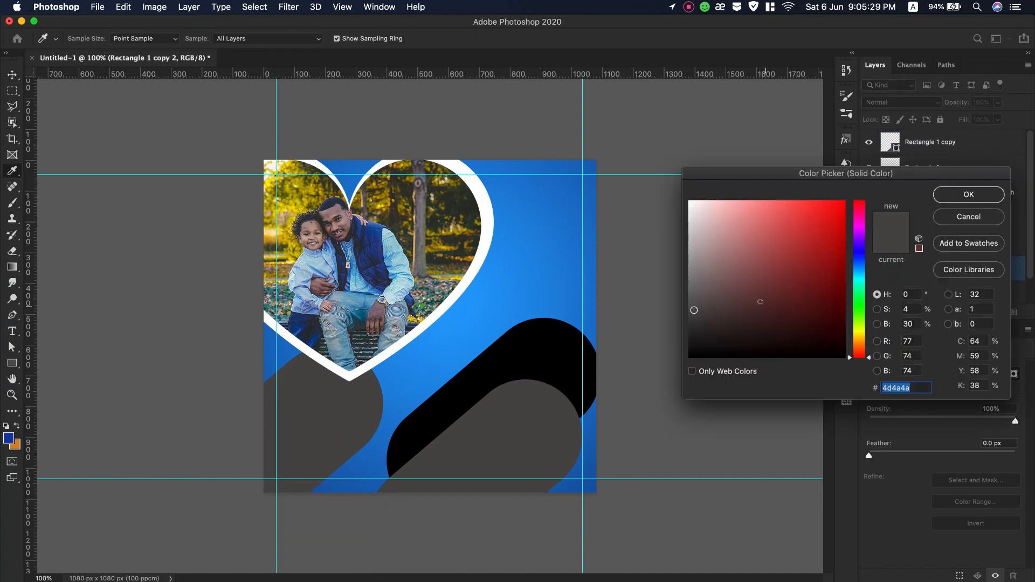
{"action": "left_click", "coordinate": [691, 260]}
{"action": "key", "text": "Return"}
{"action": "key", "text": "v"}
{"action": "left_click_drag", "start_coordinate": [335, 415], "coordinate": [560, 220]}
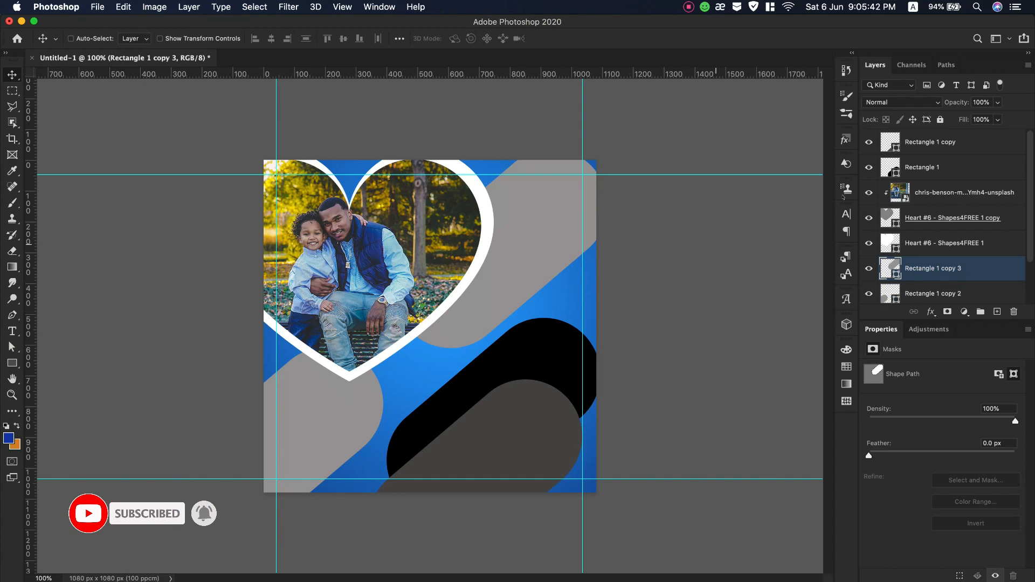
Apply a blue Gradient Overlay to the upper-right rounded rectangle
{"action": "double_click", "coordinate": [1018, 277]}
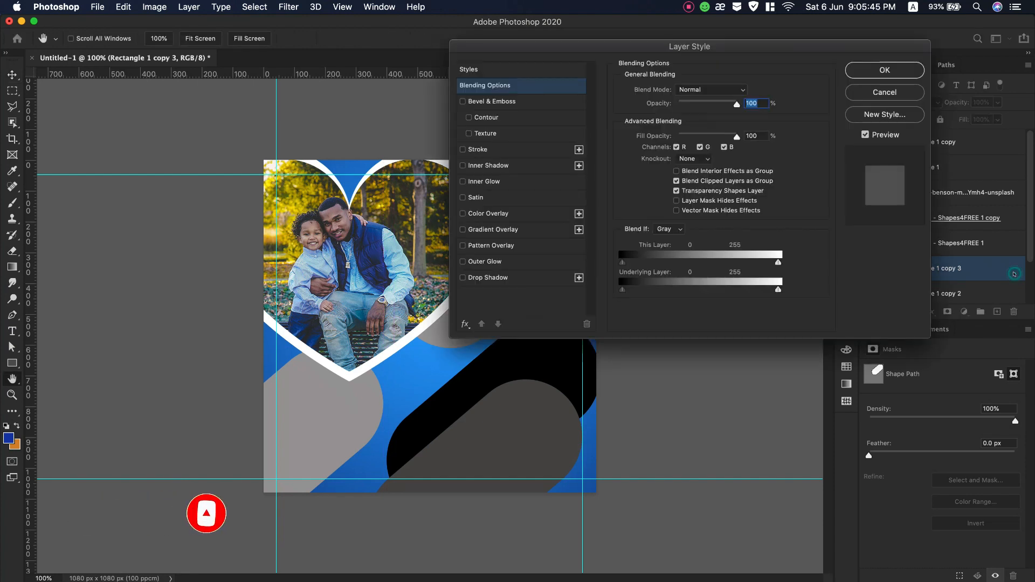
{"action": "left_click", "coordinate": [480, 231]}
{"action": "left_click_drag", "start_coordinate": [690, 48], "coordinate": [770, 88]}
{"action": "left_click", "coordinate": [905, 253]}
{"action": "left_click", "coordinate": [932, 113]}
Apply a reversed linear blue Gradient Overlay to the lower-left rounded rectangle
{"action": "scroll", "coordinate": [915, 264], "scroll_direction": "down", "scroll_amount": 3}
{"action": "scroll", "coordinate": [914, 264], "scroll_direction": "down", "scroll_amount": 1}
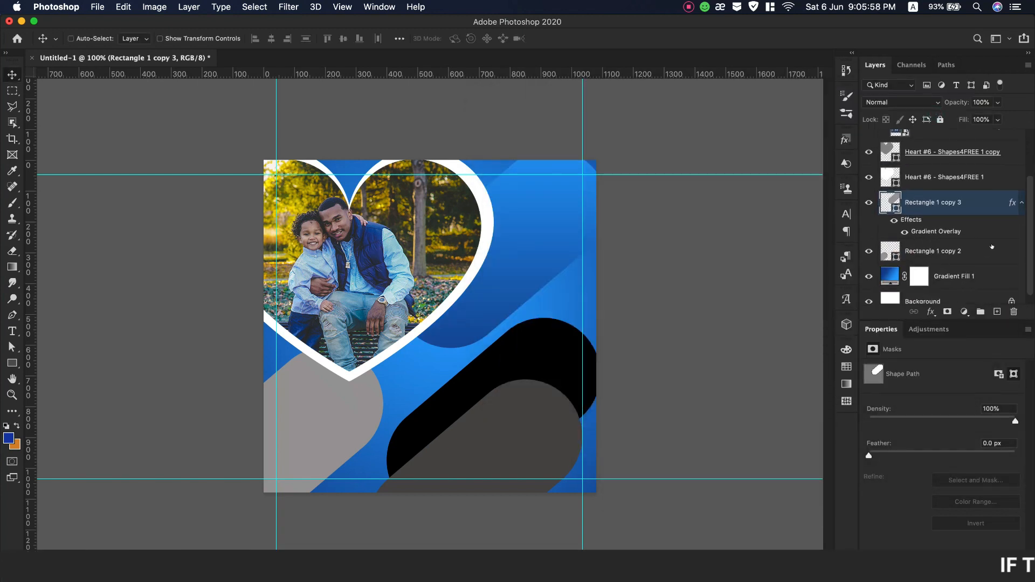
{"action": "double_click", "coordinate": [998, 252]}
{"action": "left_click", "coordinate": [523, 272]}
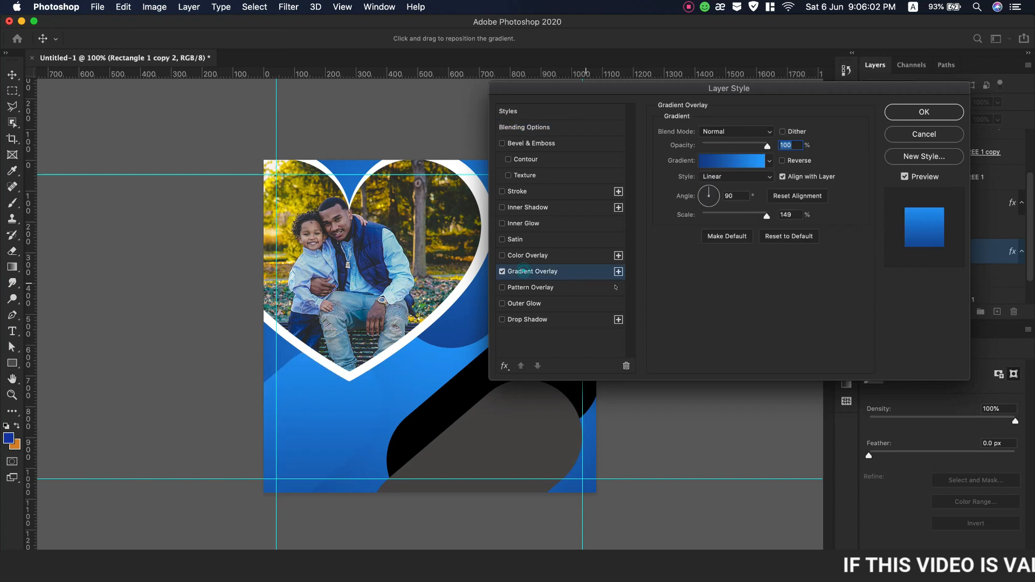
{"action": "left_click_drag", "start_coordinate": [701, 100], "coordinate": [766, 184]}
{"action": "left_click", "coordinate": [847, 245]}
{"action": "key", "text": "Return"}
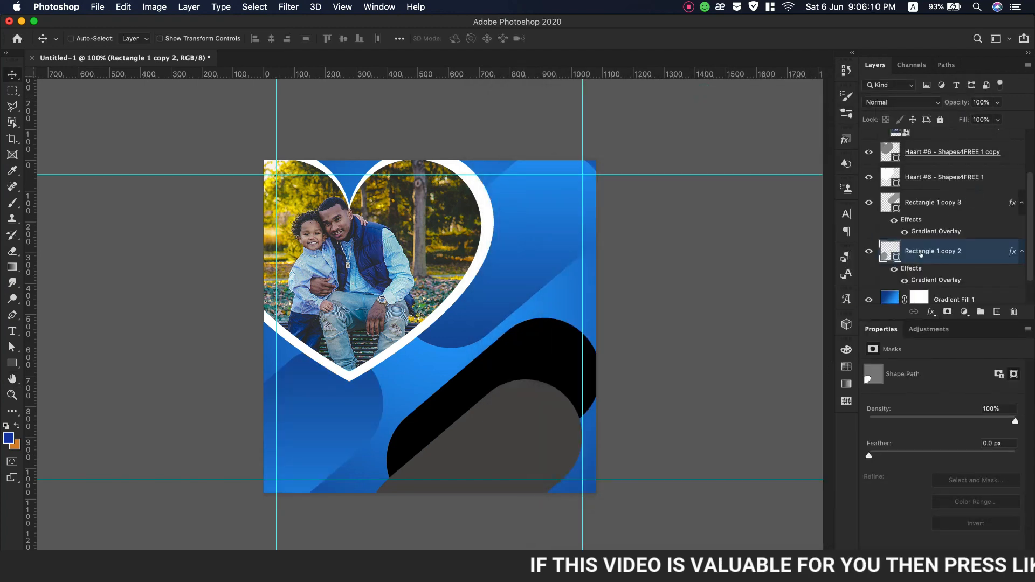
Apply a linear blue Gradient Overlay, not reversed, to the black rounded rectangle in the canvas's lower right
{"action": "scroll", "coordinate": [917, 260], "scroll_direction": "up", "scroll_amount": 3}
{"action": "double_click", "coordinate": [978, 167]}
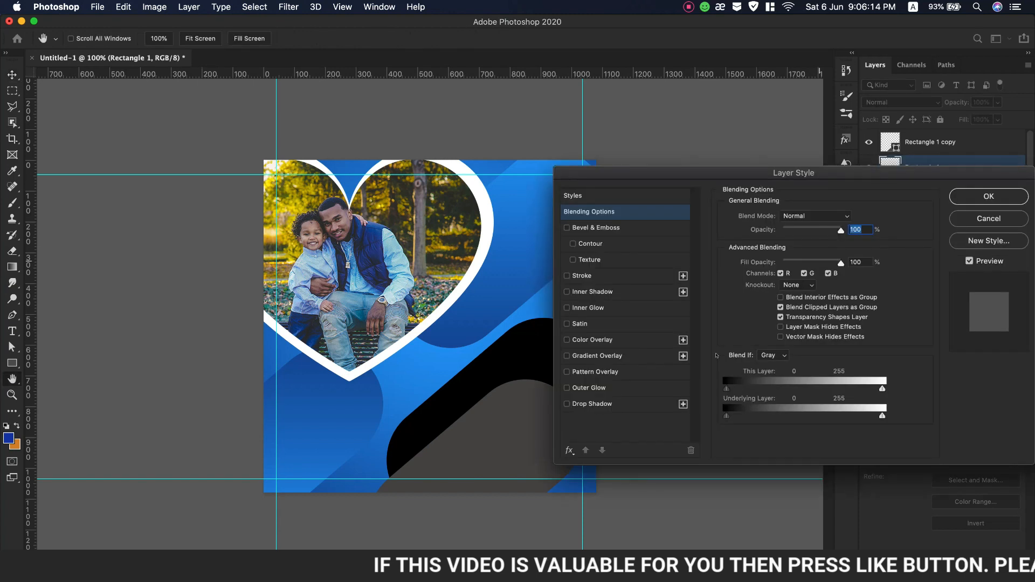
{"action": "left_click", "coordinate": [597, 356]}
{"action": "left_click_drag", "start_coordinate": [757, 180], "coordinate": [694, 108]}
{"action": "left_click", "coordinate": [963, 174]}
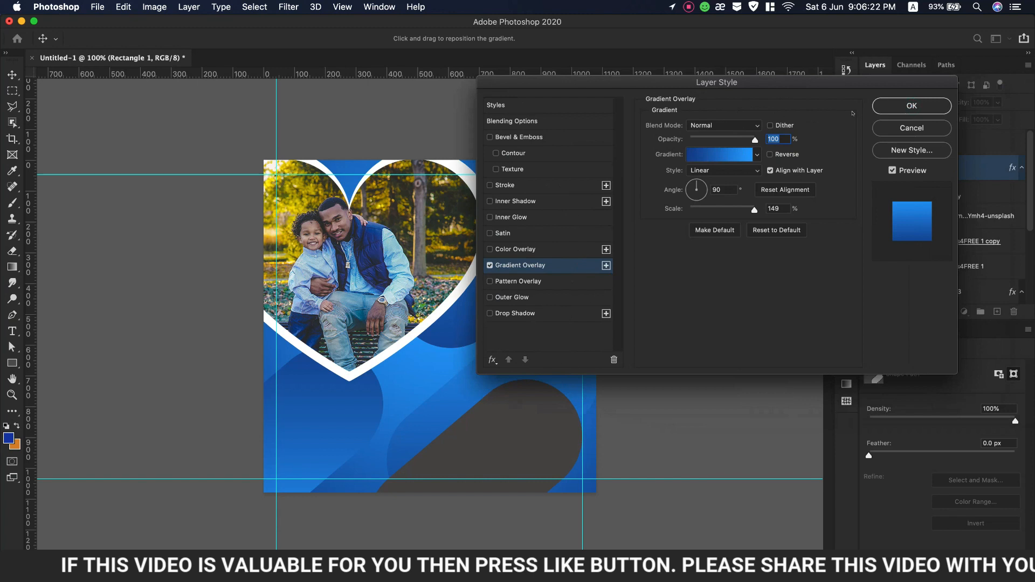
{"action": "left_click", "coordinate": [908, 104]}
Apply a reversed linear blue Gradient Overlay to the dark gray rounded rectangle in the canvas's lower right
{"action": "double_click", "coordinate": [965, 142]}
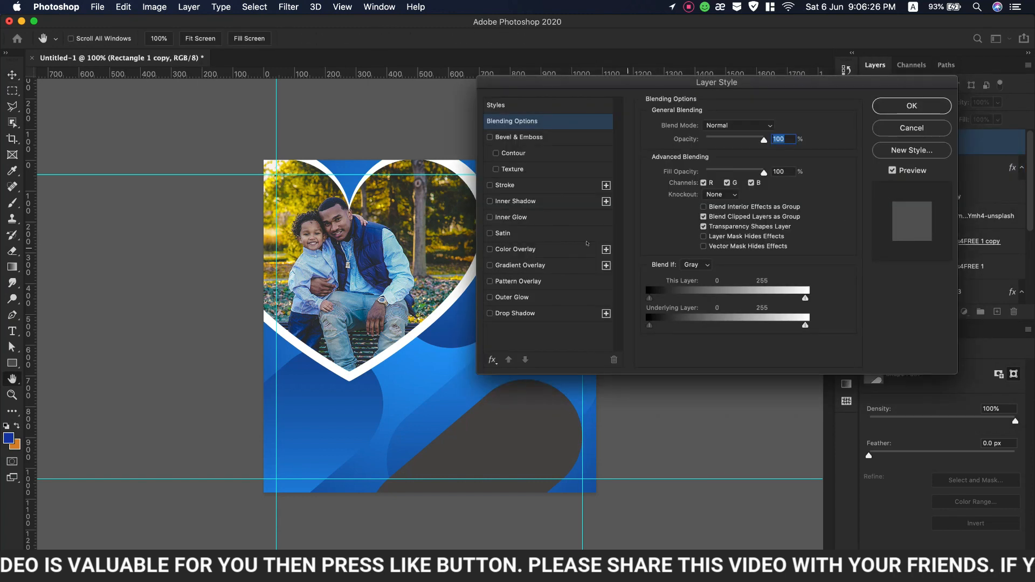
{"action": "left_click", "coordinate": [524, 266]}
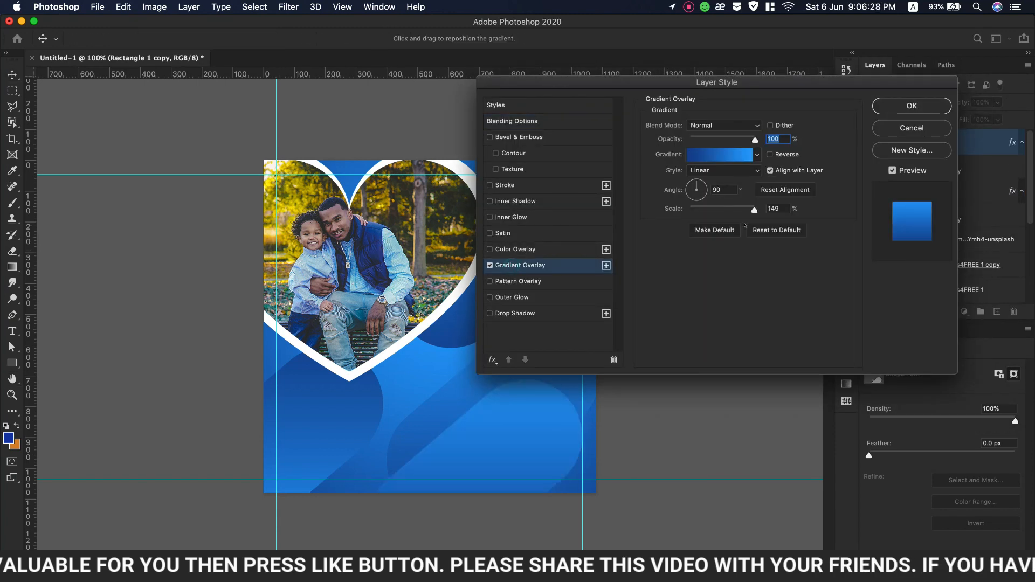
{"action": "left_click", "coordinate": [771, 154]}
{"action": "left_click_drag", "start_coordinate": [769, 82], "coordinate": [871, 90]}
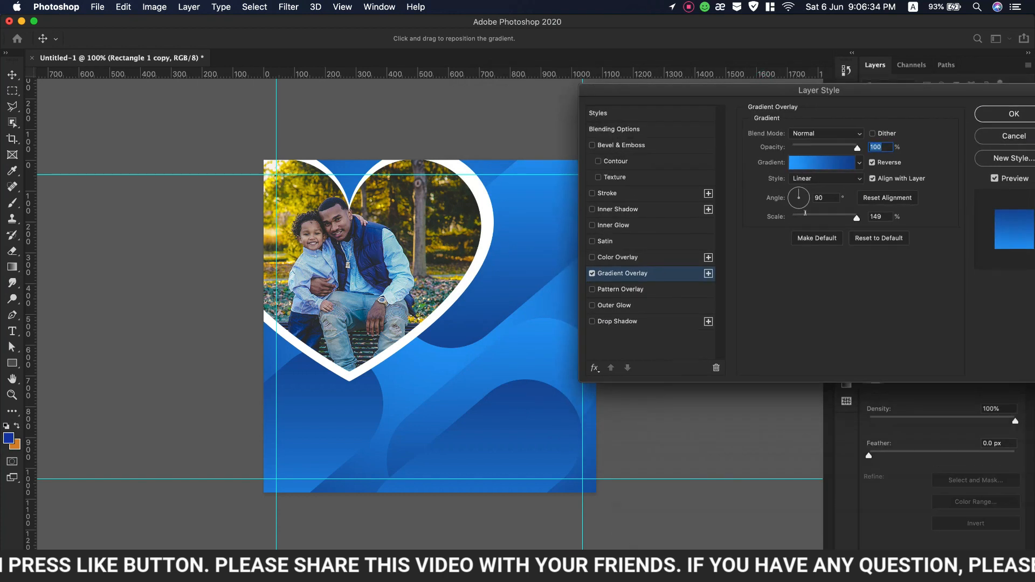
{"action": "left_click", "coordinate": [872, 163]}
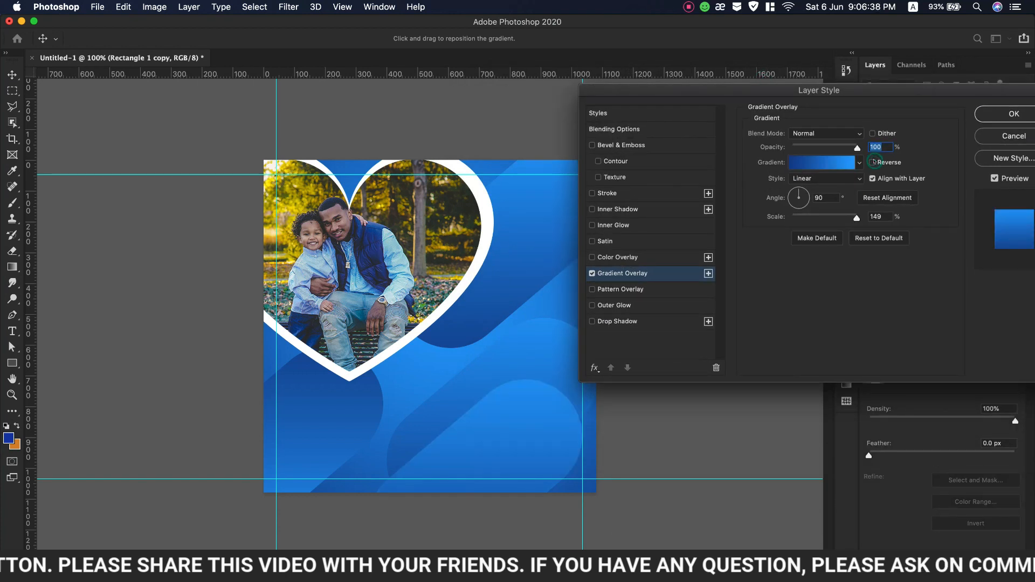
{"action": "left_click", "coordinate": [872, 162]}
{"action": "key", "text": "Return"}
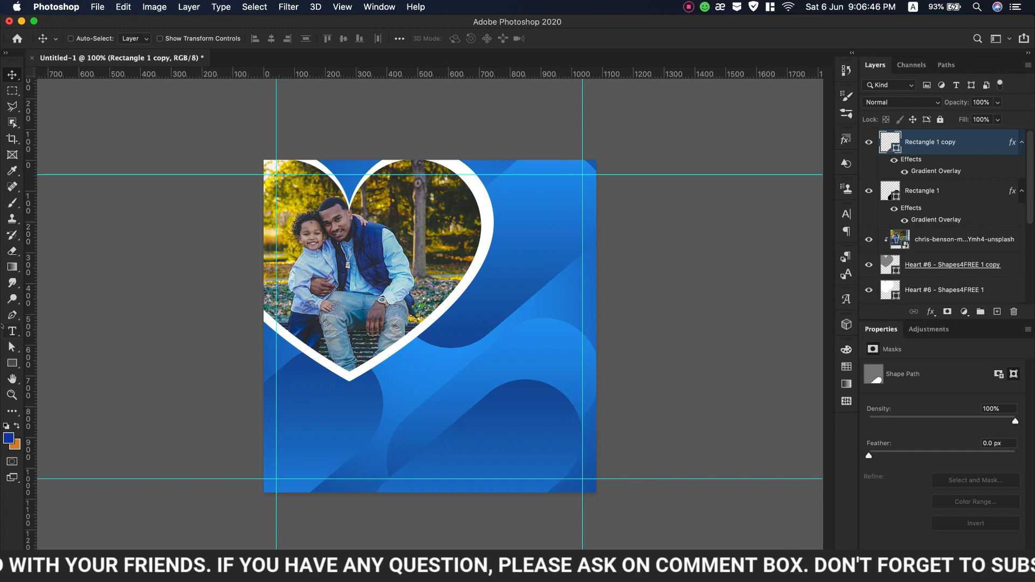
Add the text "HAPPY FATHER'S DAY" on three lines beside the heart's lower right edge
{"action": "left_click", "coordinate": [12, 332]}
{"action": "left_click", "coordinate": [469, 340]}
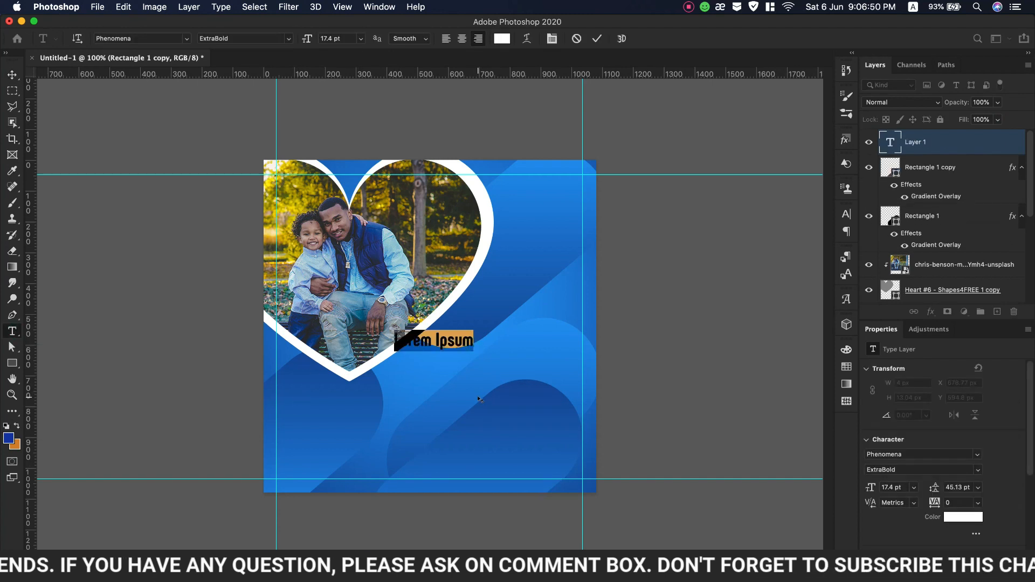
{"action": "type", "text": "HAPPY "}
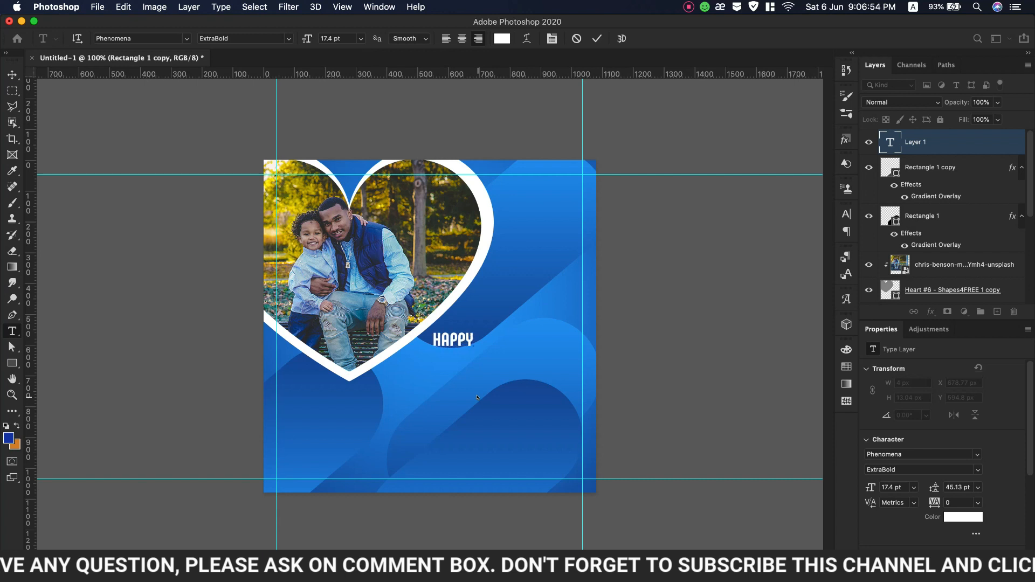
{"action": "type", "text": "FATHERS"}
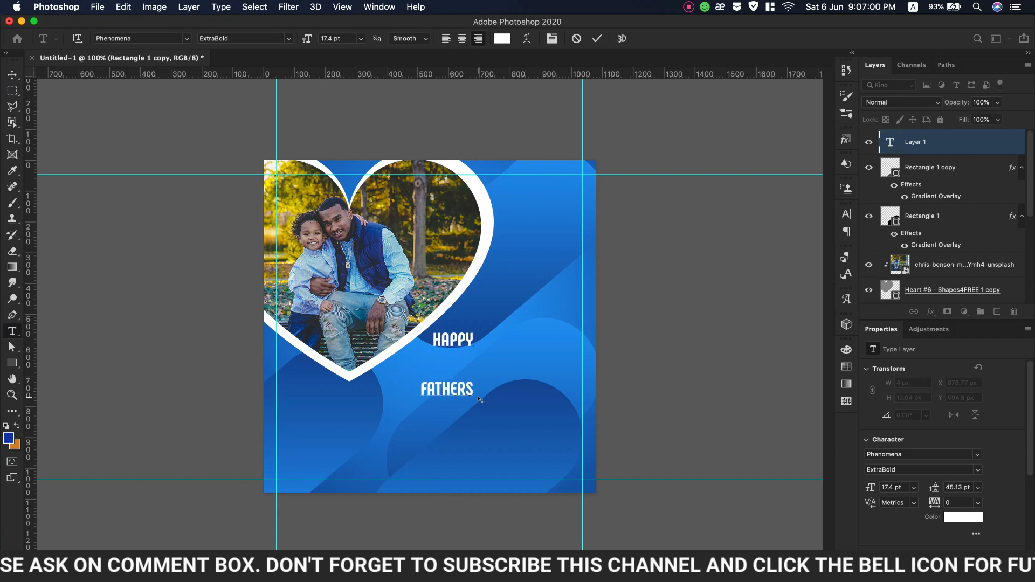
{"action": "key", "text": "BackSpace"}
{"action": "type", "text": "'S"}
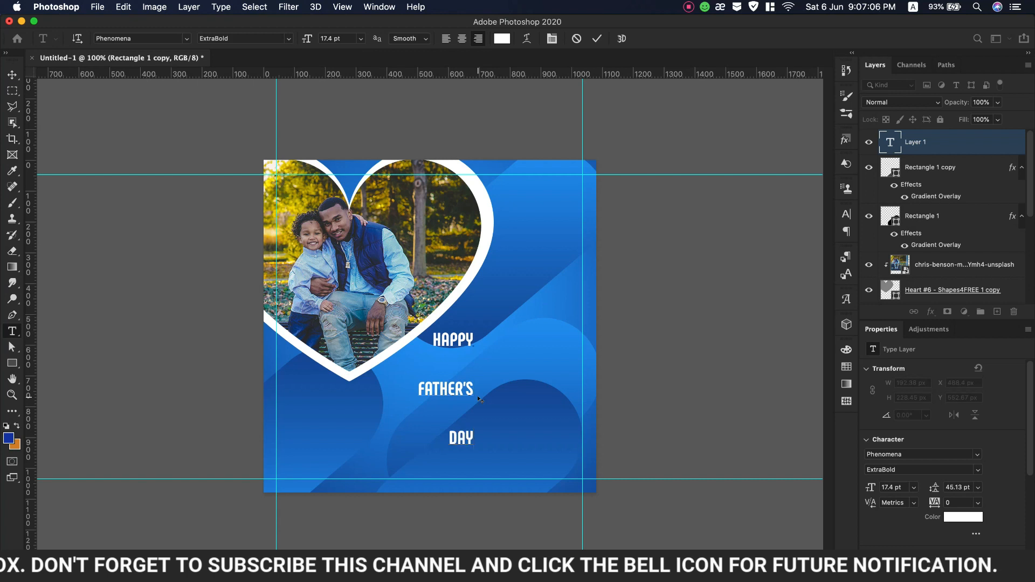
Set the whole heading to Auto leading and 52.4 pt, and move it against the right vertical guide
{"action": "key", "text": "super+a"}
{"action": "left_click", "coordinate": [844, 215]}
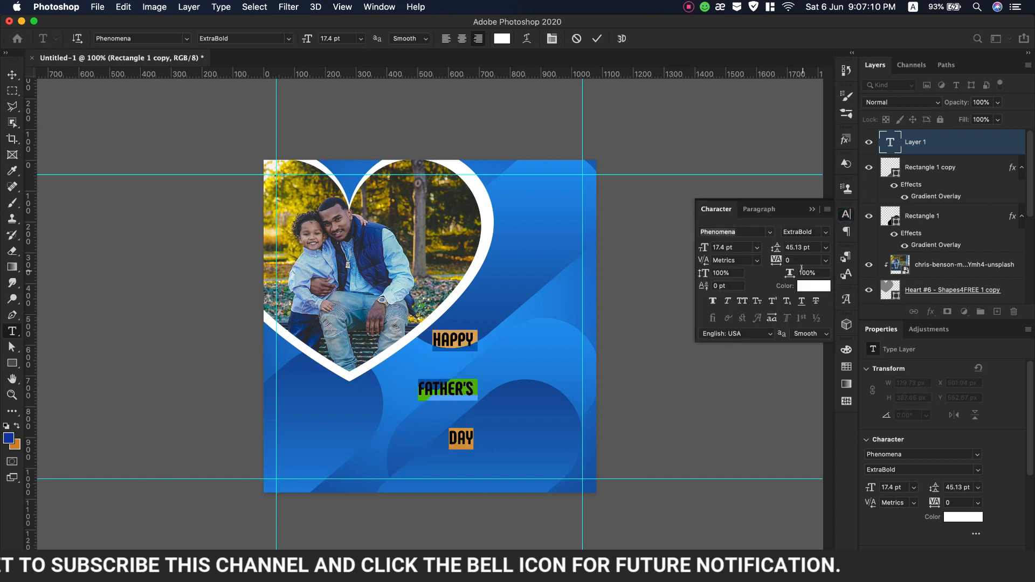
{"action": "left_click", "coordinate": [825, 248]}
{"action": "left_click", "coordinate": [796, 257]}
{"action": "left_click_drag", "start_coordinate": [705, 248], "coordinate": [724, 248]}
{"action": "left_click_drag", "start_coordinate": [502, 491], "coordinate": [612, 427]}
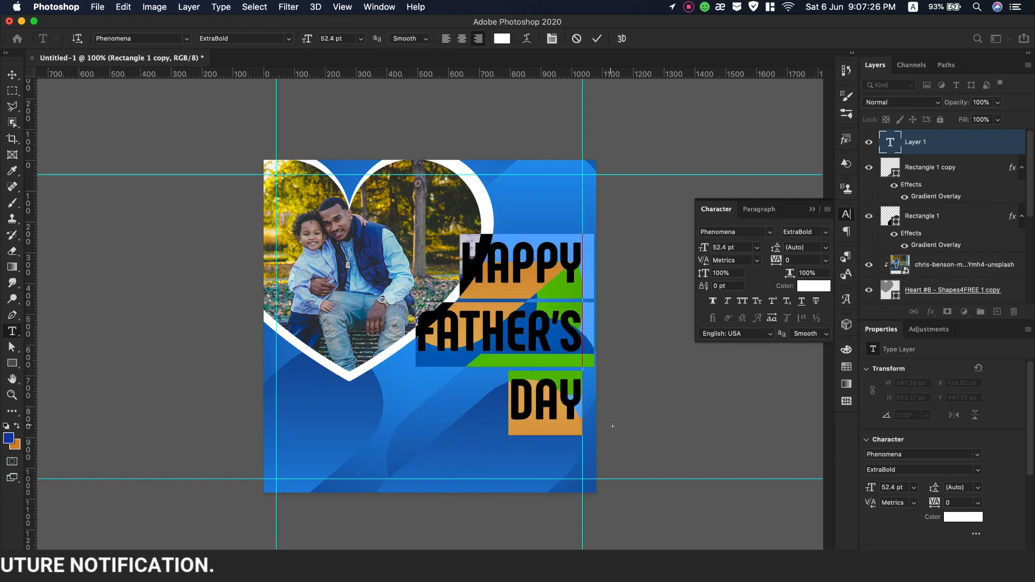
Reduce the heading's font size to 42.4 pt and tighten the leading of the FATHER'S and DAY lines
{"action": "left_click_drag", "start_coordinate": [707, 251], "coordinate": [697, 251]}
{"action": "left_click_drag", "start_coordinate": [578, 386], "coordinate": [447, 324]}
{"action": "left_click_drag", "start_coordinate": [771, 249], "coordinate": [772, 248]}
{"action": "left_click_drag", "start_coordinate": [582, 377], "coordinate": [516, 368]}
{"action": "left_click_drag", "start_coordinate": [776, 250], "coordinate": [768, 249]}
Adjust the leading of the HAPPY and FATHER'S lines and shift the heading slightly down along the guide
{"action": "left_click", "coordinate": [487, 265]}
{"action": "left_click_drag", "start_coordinate": [486, 265], "coordinate": [582, 269]}
{"action": "left_click", "coordinate": [770, 248]}
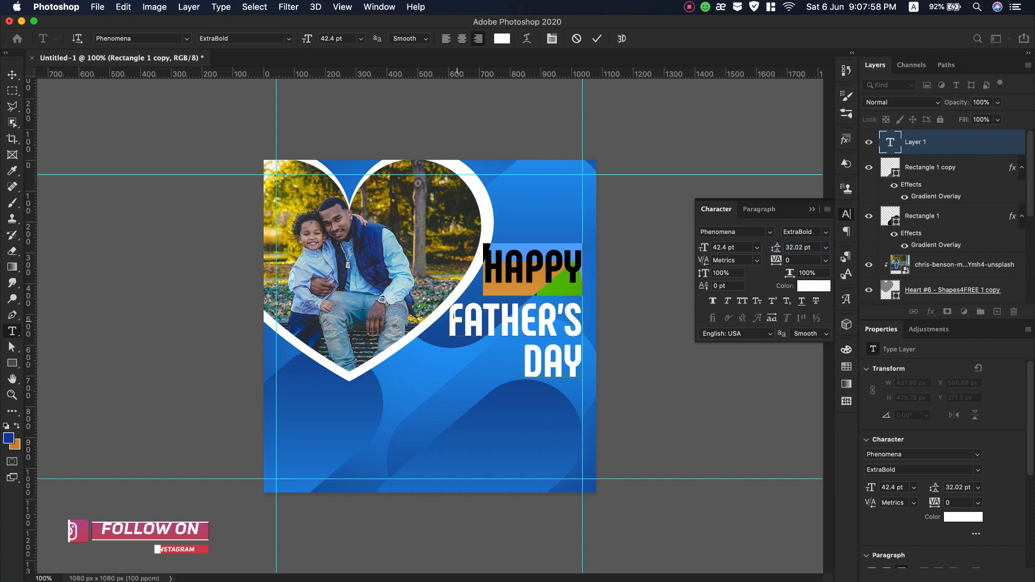
{"action": "left_click_drag", "start_coordinate": [453, 321], "coordinate": [562, 315]}
{"action": "left_click_drag", "start_coordinate": [774, 249], "coordinate": [768, 250]}
{"action": "left_click", "coordinate": [812, 211]}
{"action": "left_click_drag", "start_coordinate": [553, 388], "coordinate": [554, 398]}
Restyle the word HAPPY in Phenomena Light at 23.4 pt and commit the heading text
{"action": "left_click_drag", "start_coordinate": [483, 276], "coordinate": [582, 277]}
{"action": "left_click", "coordinate": [290, 39]}
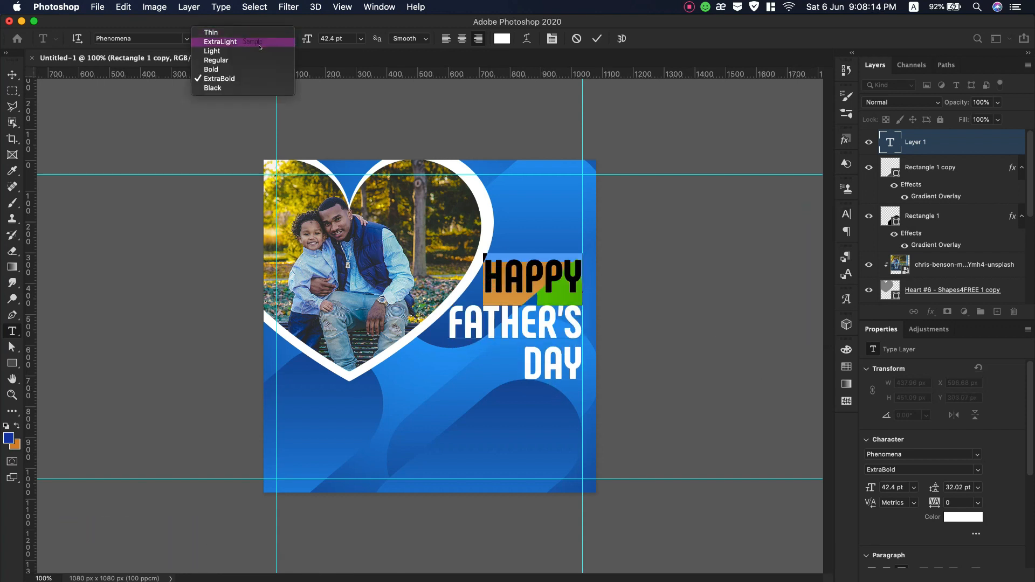
{"action": "left_click", "coordinate": [216, 51]}
{"action": "left_click", "coordinate": [847, 214]}
{"action": "left_click_drag", "start_coordinate": [703, 250], "coordinate": [689, 249]}
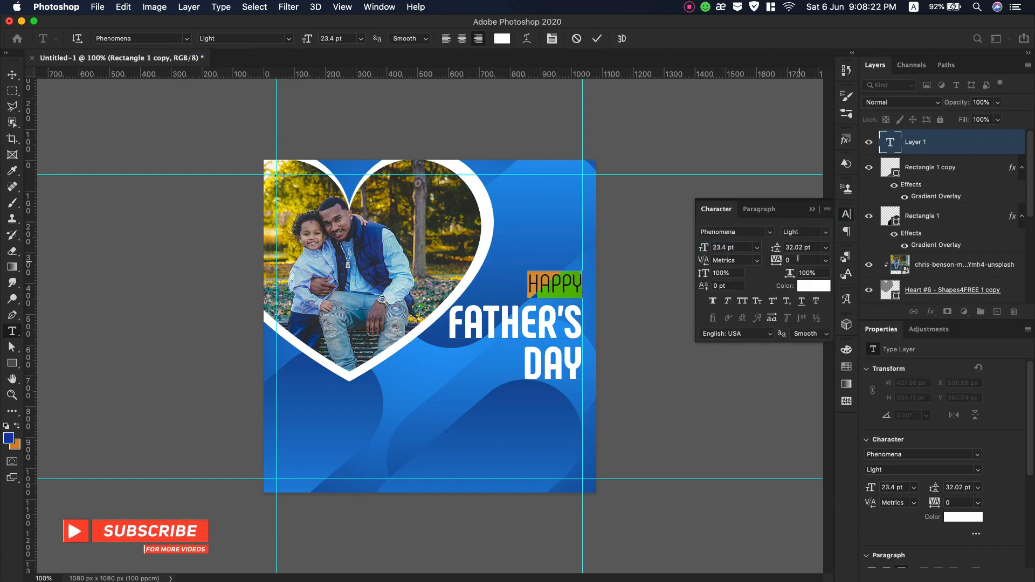
{"action": "left_click", "coordinate": [805, 232]}
{"action": "left_click", "coordinate": [807, 250]}
{"action": "left_click", "coordinate": [812, 209]}
{"action": "left_click", "coordinate": [12, 74]}
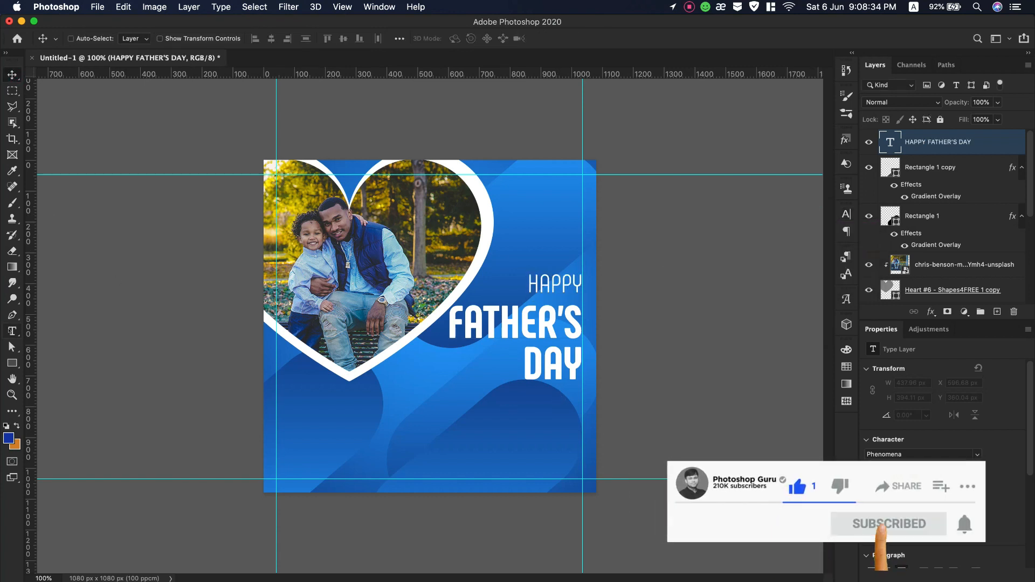
Add the text "#SUPERDAD" in Phenomena Regular at 9.4 pt near the canvas's upper right
{"action": "left_click", "coordinate": [12, 331]}
{"action": "left_click", "coordinate": [549, 189]}
{"action": "left_click_drag", "start_coordinate": [301, 41], "coordinate": [423, 300]}
{"action": "left_click", "coordinate": [186, 39]}
{"action": "left_click", "coordinate": [140, 82]}
{"action": "type", "text": "#"}
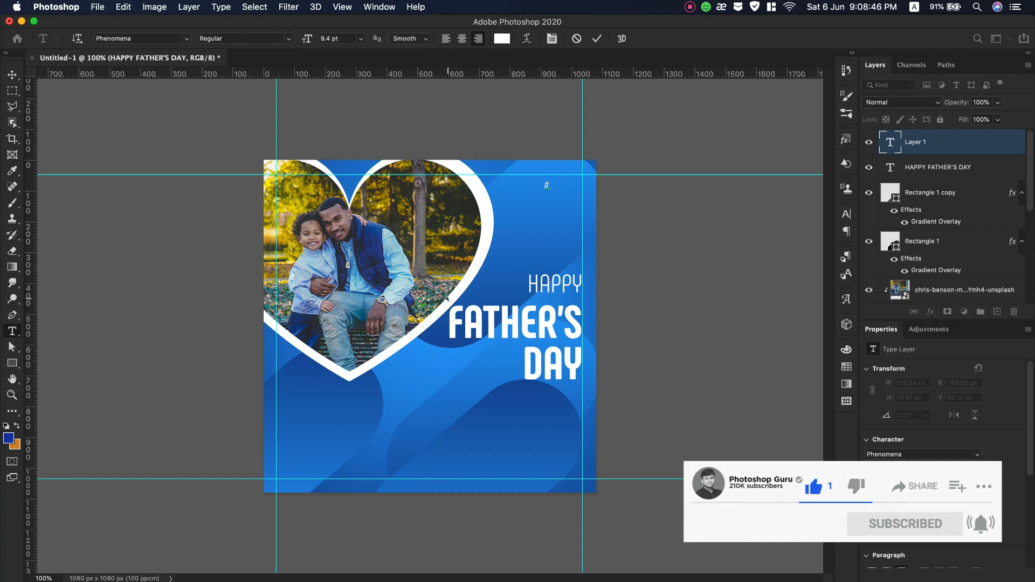
{"action": "type", "text": "SUPERDAD"}
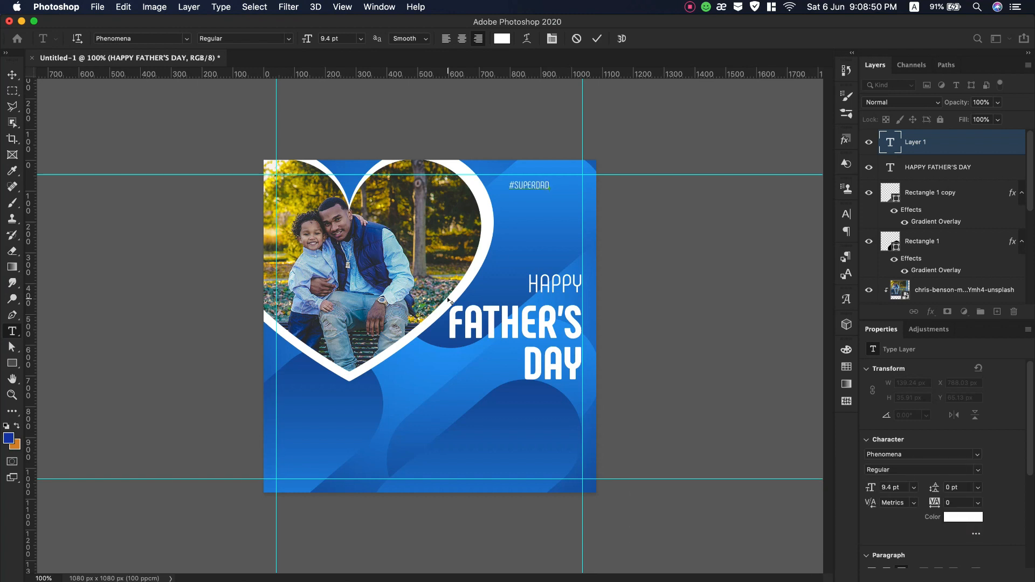
Change #SUPERDAD to ExtraBold at 11.4 pt and align it with the upper-right guide intersection
{"action": "key", "text": "super+a"}
{"action": "left_click", "coordinate": [288, 38]}
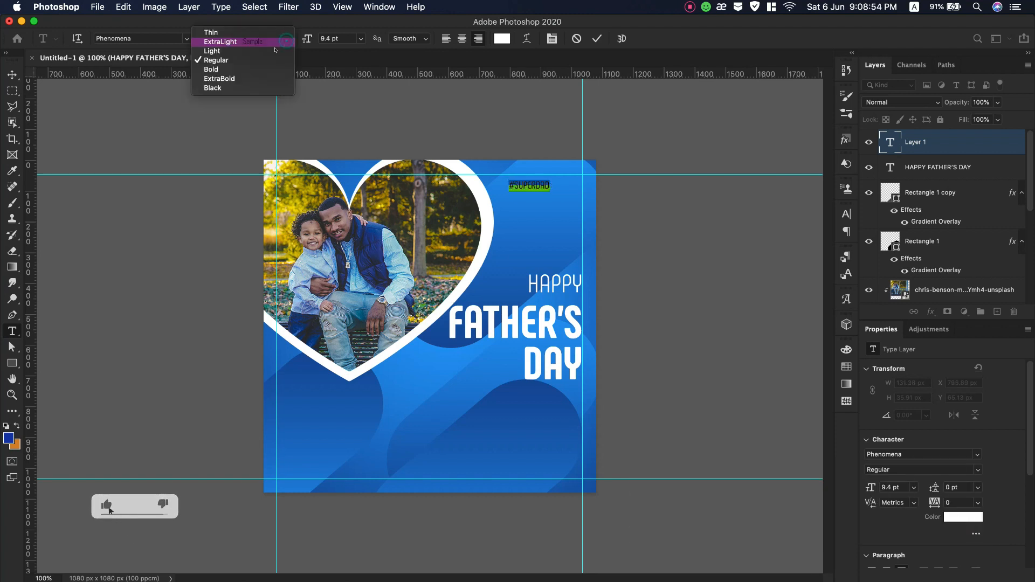
{"action": "left_click", "coordinate": [220, 79]}
{"action": "left_click_drag", "start_coordinate": [305, 39], "coordinate": [307, 40]}
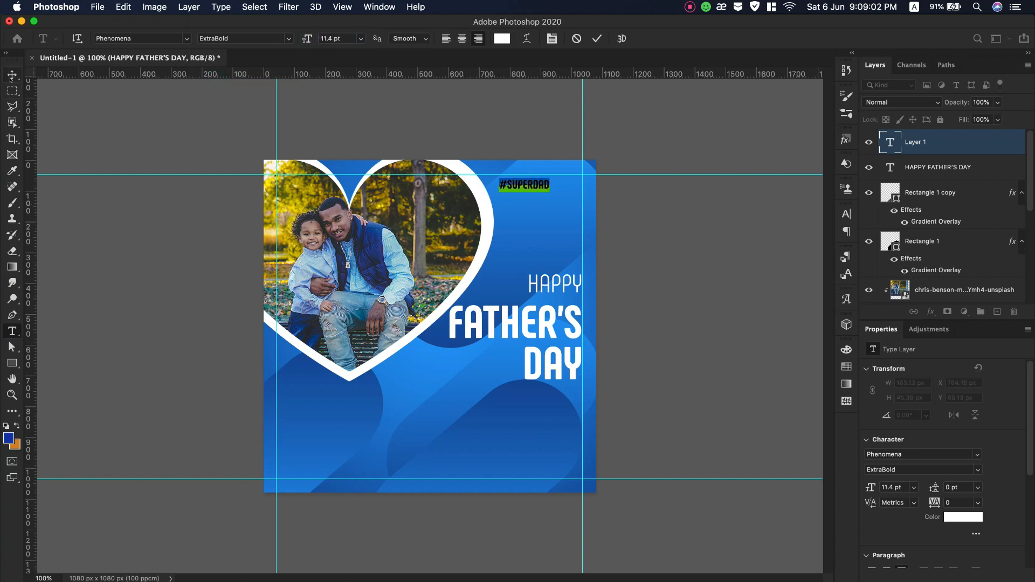
{"action": "key", "text": "super+Return"}
{"action": "key", "text": "v"}
{"action": "left_click_drag", "start_coordinate": [527, 184], "coordinate": [562, 181]}
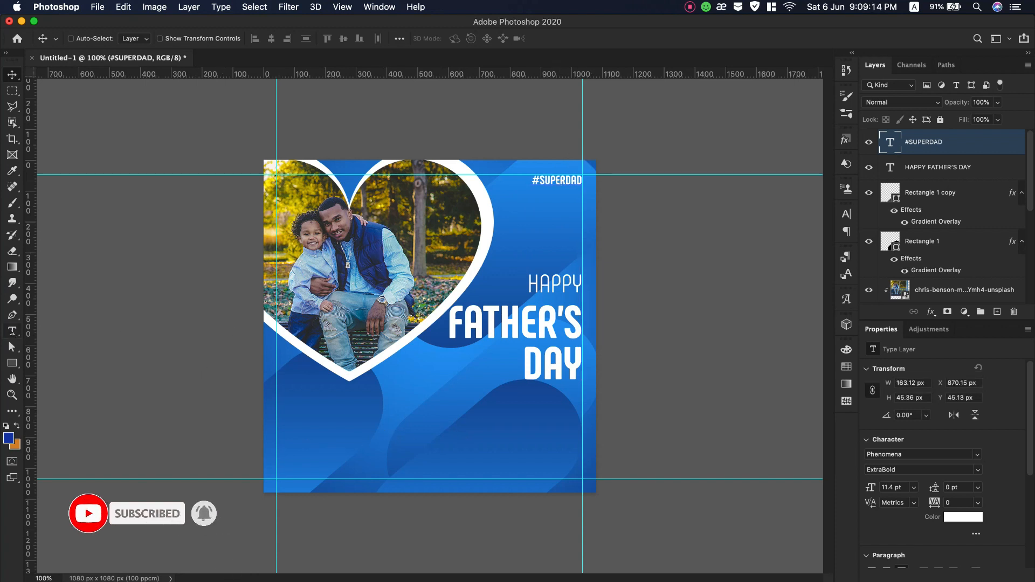
Draw a placeholder paragraph box about 494 by 129 px below DAY, with text in Phenomena Regular, 8.4 pt, Auto leading
{"action": "key", "text": "t"}
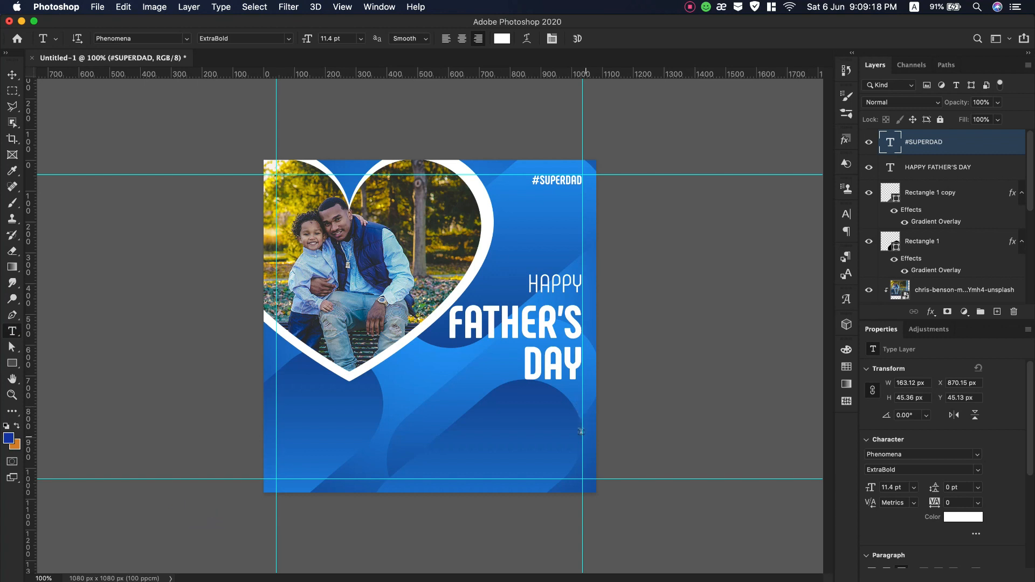
{"action": "left_click_drag", "start_coordinate": [573, 430], "coordinate": [426, 395]}
{"action": "left_click", "coordinate": [847, 214]}
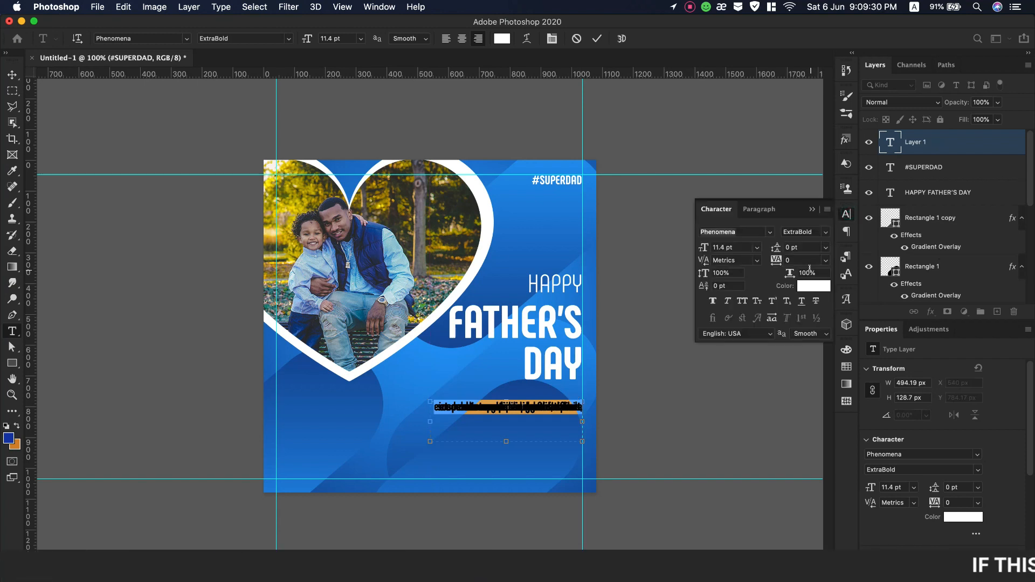
{"action": "left_click", "coordinate": [824, 233]}
{"action": "left_click", "coordinate": [792, 257]}
{"action": "left_click_drag", "start_coordinate": [704, 247], "coordinate": [701, 248]}
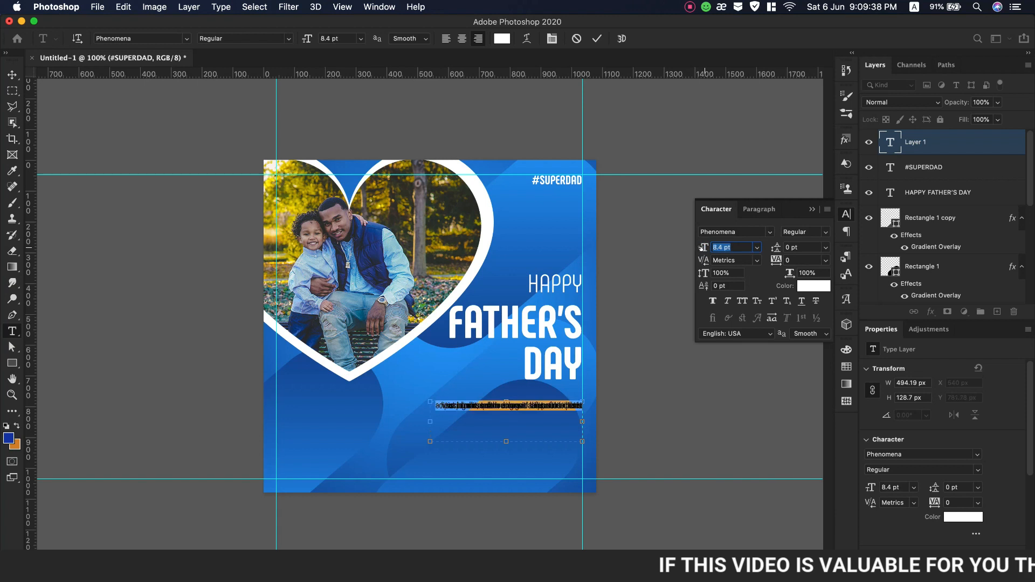
{"action": "left_click", "coordinate": [825, 247]}
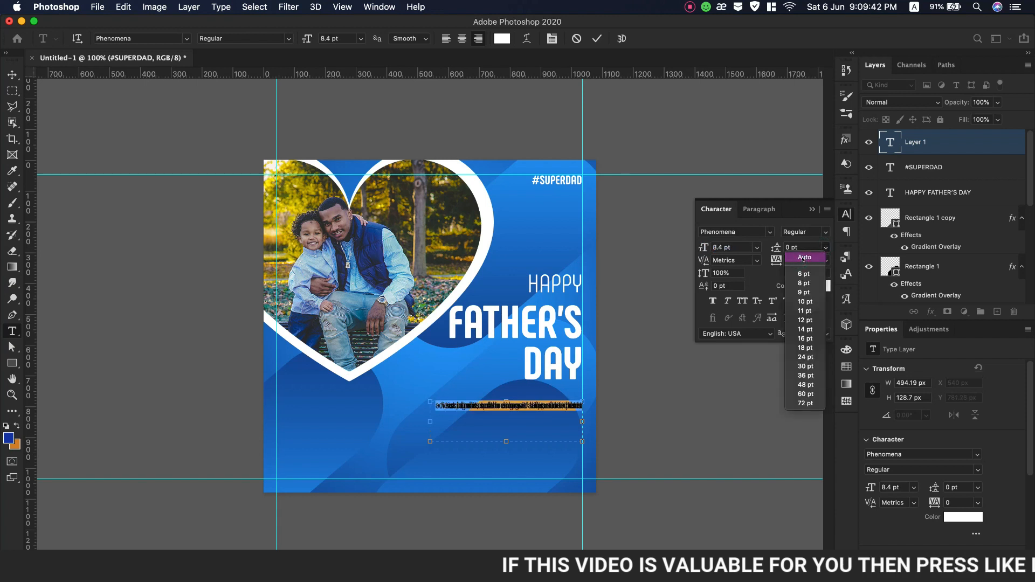
{"action": "left_click", "coordinate": [804, 258]}
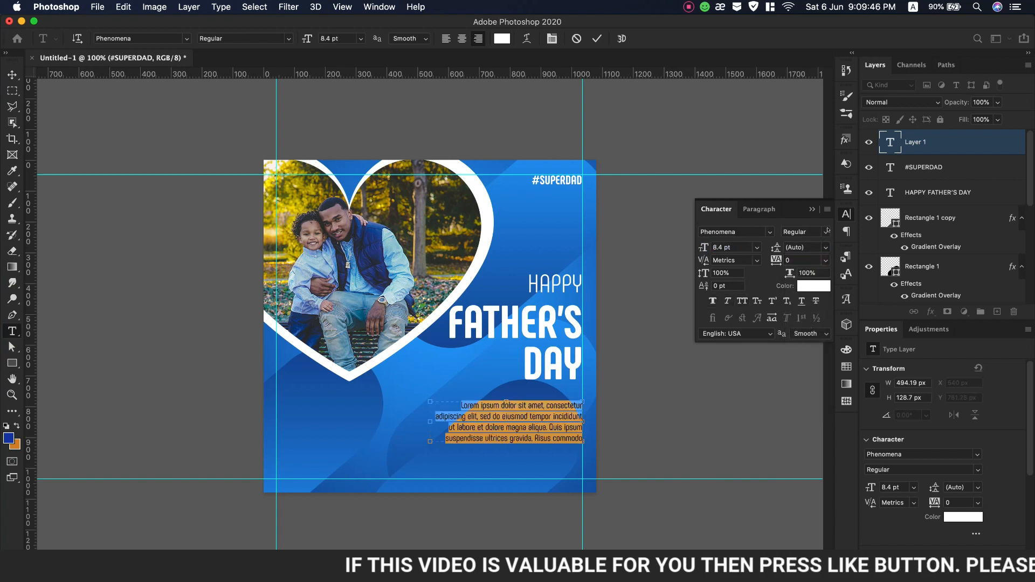
Move the placeholder paragraph up to sit just beneath DAY, right-aligned with the heading
{"action": "left_click", "coordinate": [12, 74]}
{"action": "left_click_drag", "start_coordinate": [563, 426], "coordinate": [561, 411]}
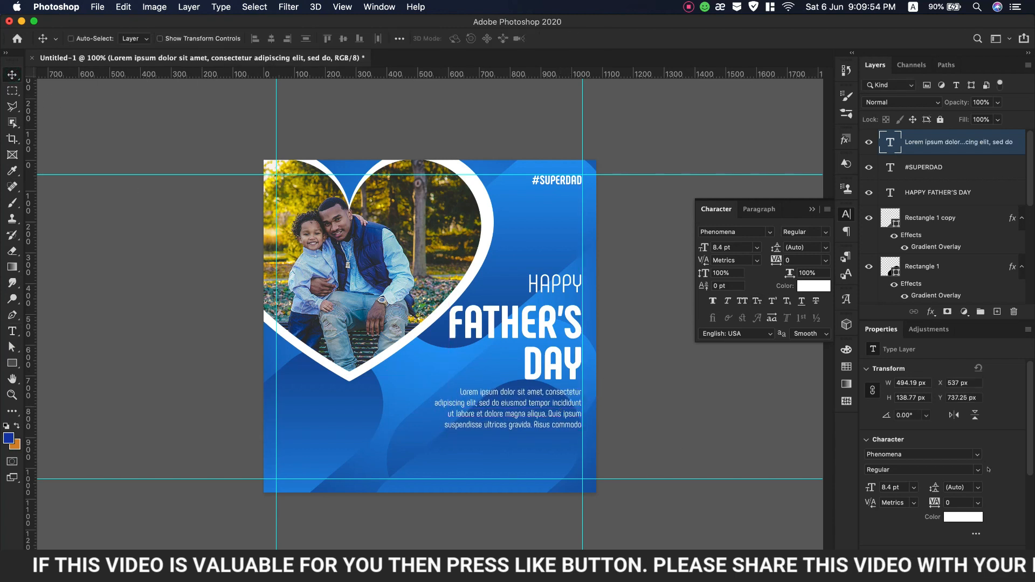
{"action": "left_click", "coordinate": [813, 211]}
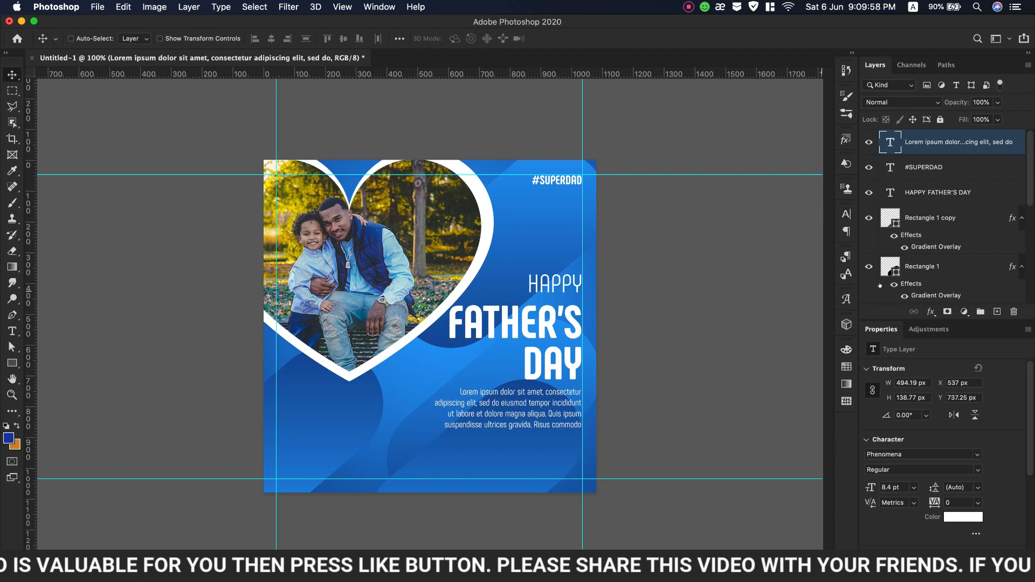
{"action": "scroll", "coordinate": [936, 256], "scroll_direction": "down", "scroll_amount": 10}
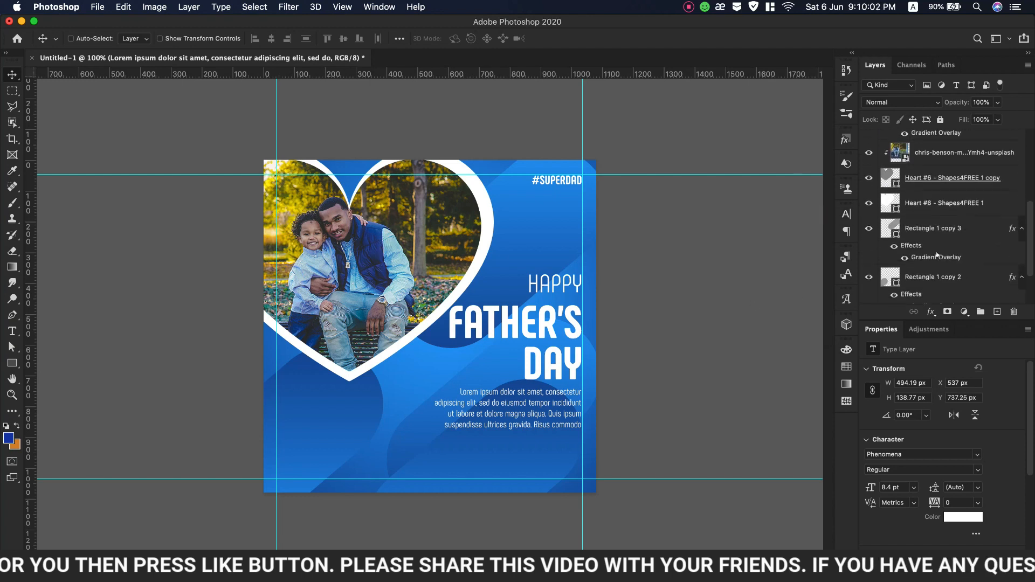
{"action": "scroll", "coordinate": [962, 248], "scroll_direction": "up", "scroll_amount": 10}
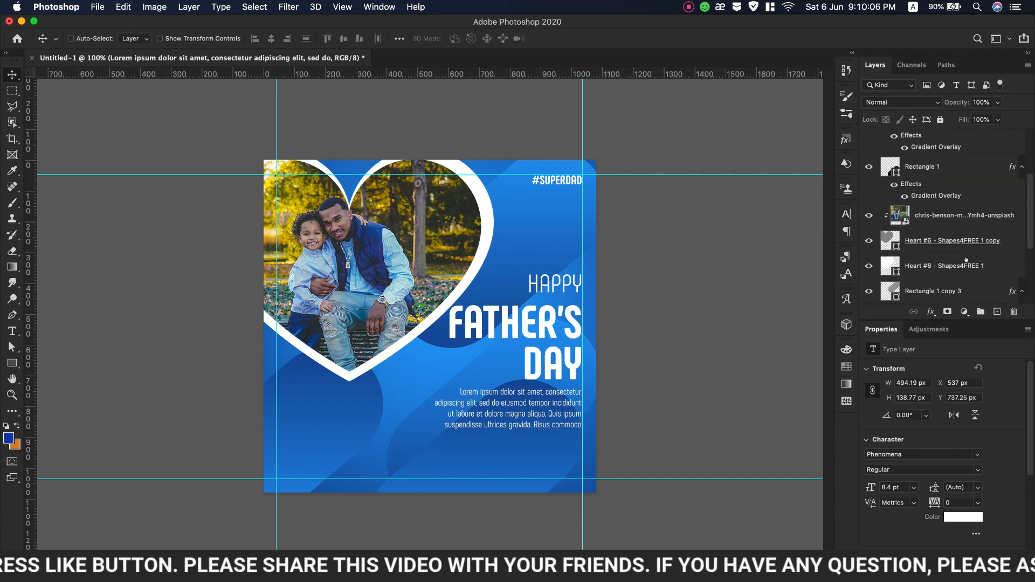
{"action": "left_click", "coordinate": [955, 230]}
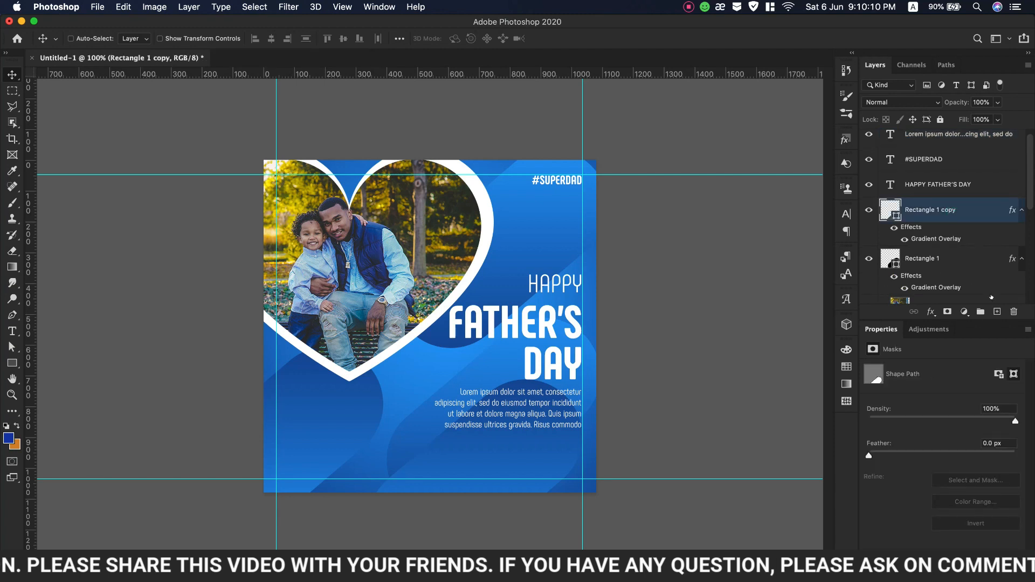
{"action": "scroll", "coordinate": [967, 219], "scroll_direction": "up", "scroll_amount": 1}
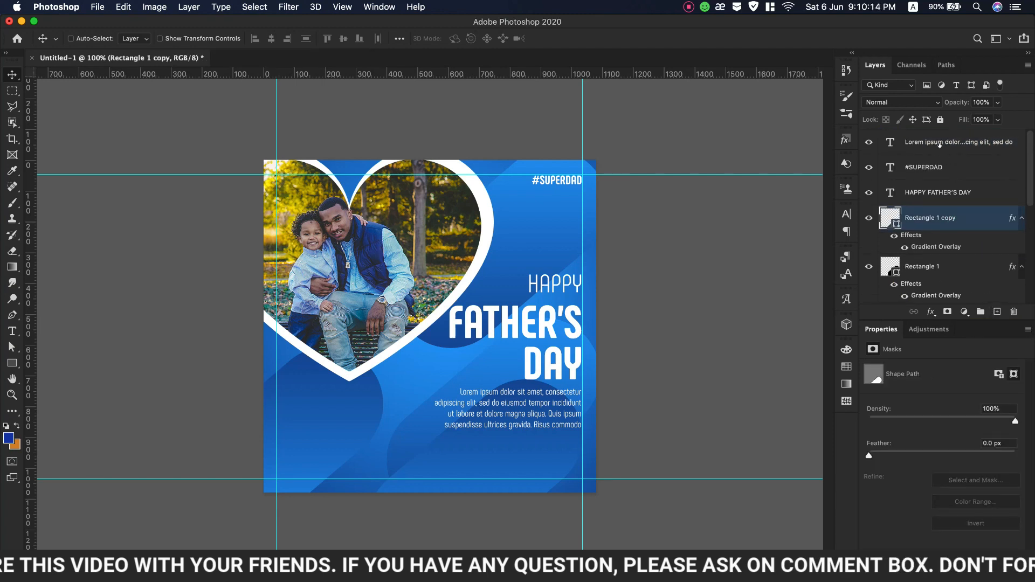
Draw a Post Ornaments dot-grid custom shape about 140 by 140 px beneath the paragraph, aligned to the lower-right guides
{"action": "left_click", "coordinate": [940, 145]}
{"action": "right_click", "coordinate": [6, 360]}
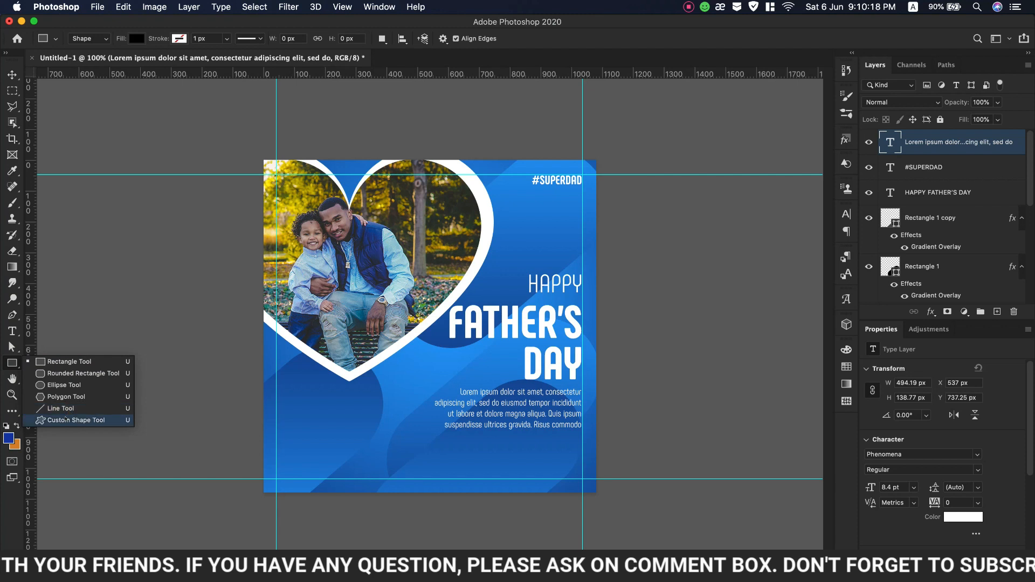
{"action": "left_click", "coordinate": [76, 420]}
{"action": "left_click", "coordinate": [488, 38]}
{"action": "left_click", "coordinate": [373, 82]}
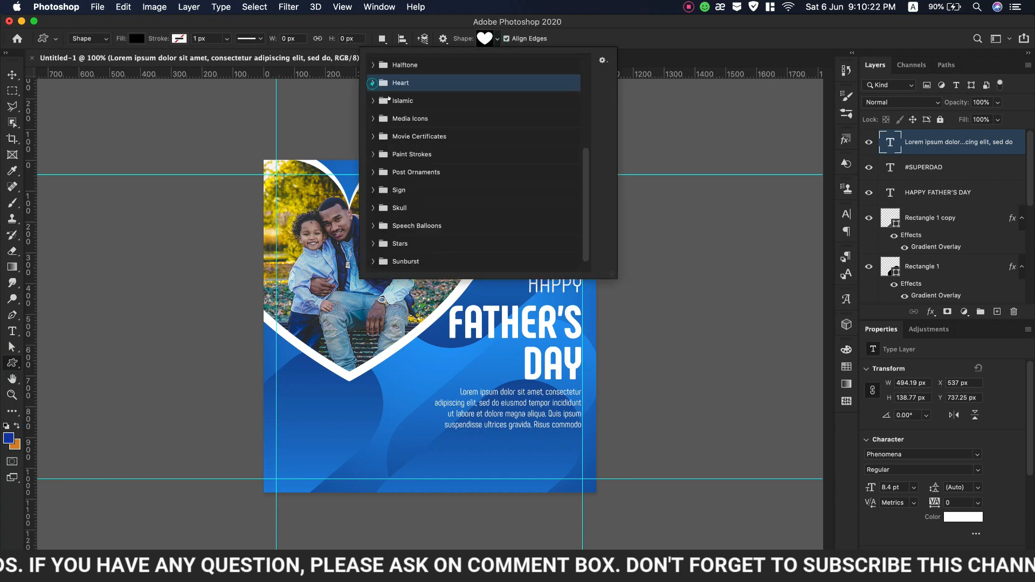
{"action": "scroll", "coordinate": [409, 221], "scroll_direction": "down", "scroll_amount": 2}
{"action": "scroll", "coordinate": [411, 240], "scroll_direction": "up", "scroll_amount": 1}
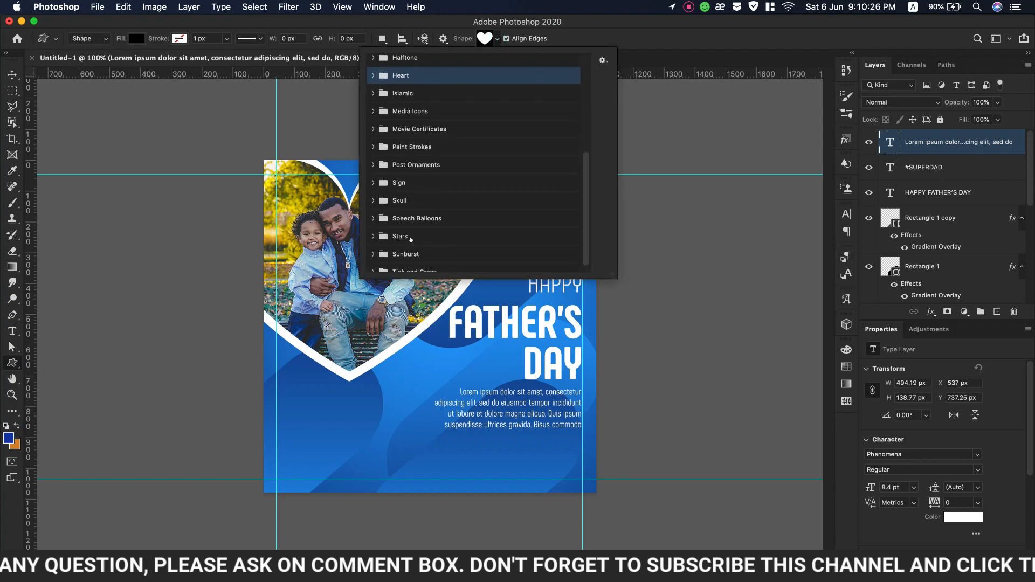
{"action": "left_click", "coordinate": [413, 170]}
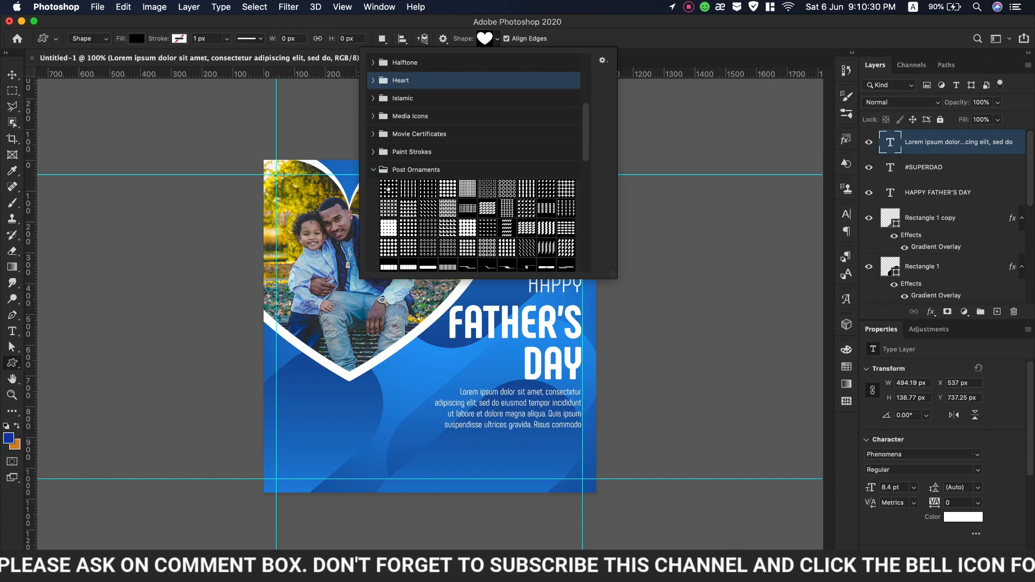
{"action": "left_click", "coordinate": [386, 186]}
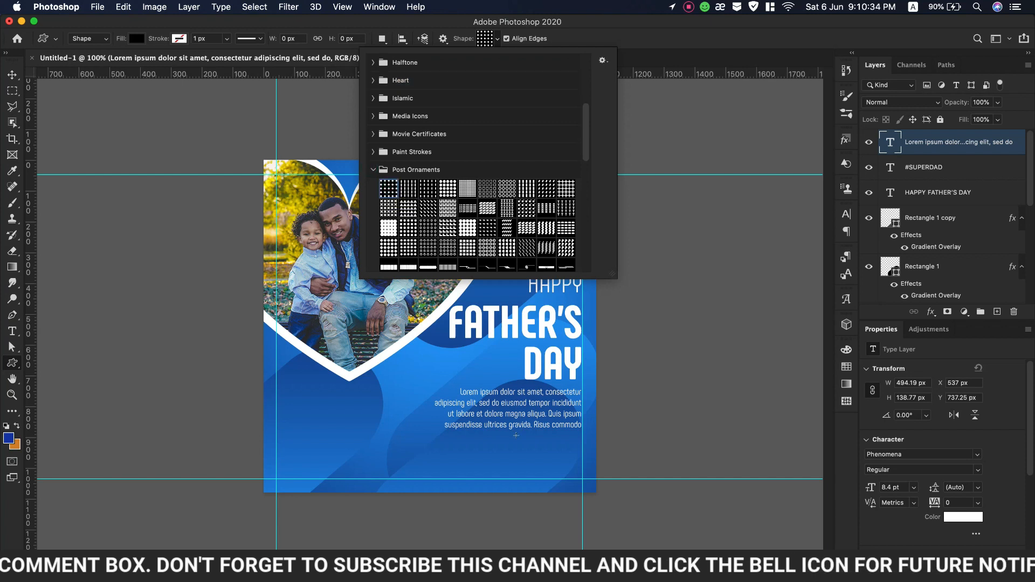
{"action": "left_click_drag", "start_coordinate": [579, 475], "coordinate": [497, 433]}
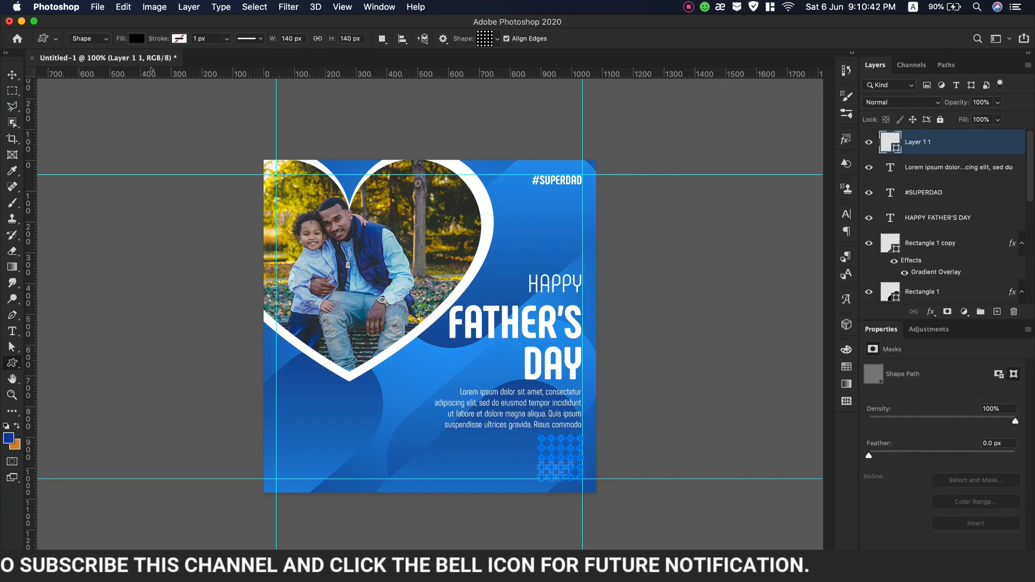
Fill the dot grid with white and place copies below #SUPERDAD and at the canvas's lower-left guide corner
{"action": "left_click", "coordinate": [136, 38]}
{"action": "left_click", "coordinate": [92, 104]}
{"action": "key", "text": "v"}
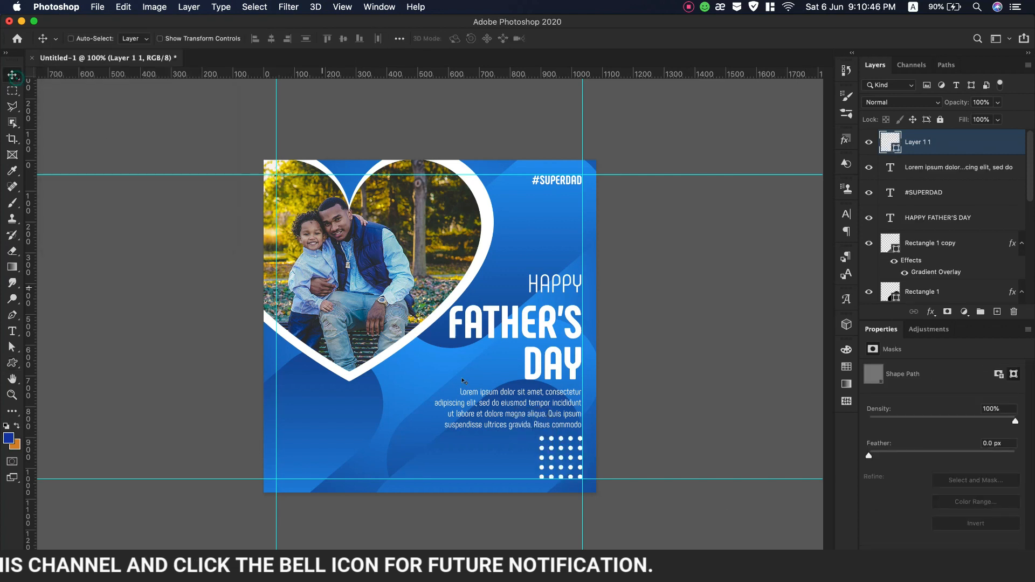
{"action": "left_click_drag", "start_coordinate": [560, 451], "coordinate": [560, 212]}
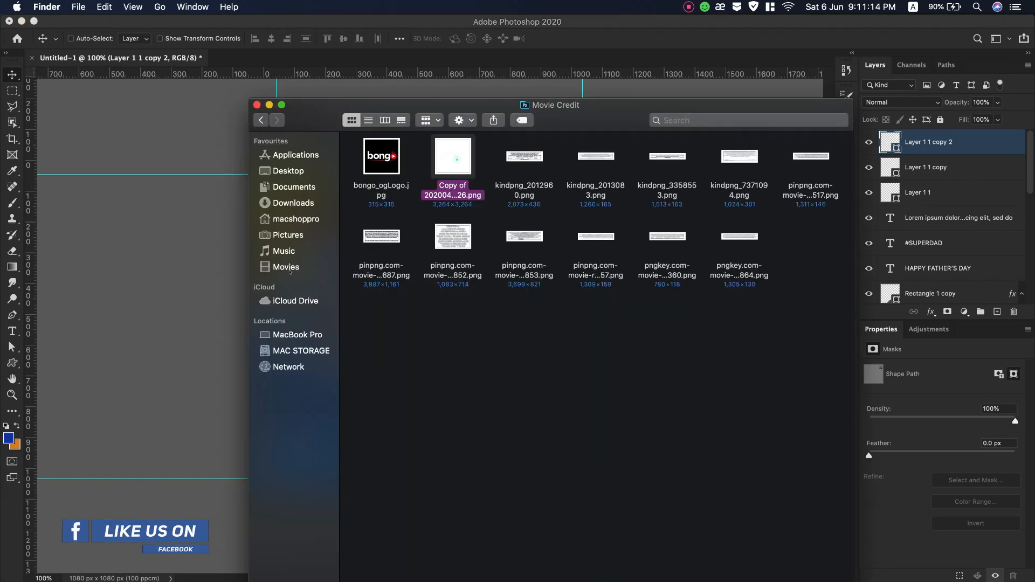
Place the social icons image "Copy of 20200418_175126.png" and scale it to about 317 by 130 px between the two lower dot grids
{"action": "left_click_drag", "start_coordinate": [290, 272], "coordinate": [463, 397]}
{"action": "left_click_drag", "start_coordinate": [457, 160], "coordinate": [142, 339]}
{"action": "left_click_drag", "start_coordinate": [595, 492], "coordinate": [381, 278]}
{"action": "left_click_drag", "start_coordinate": [342, 216], "coordinate": [442, 473]}
{"action": "left_click", "coordinate": [580, 39]}
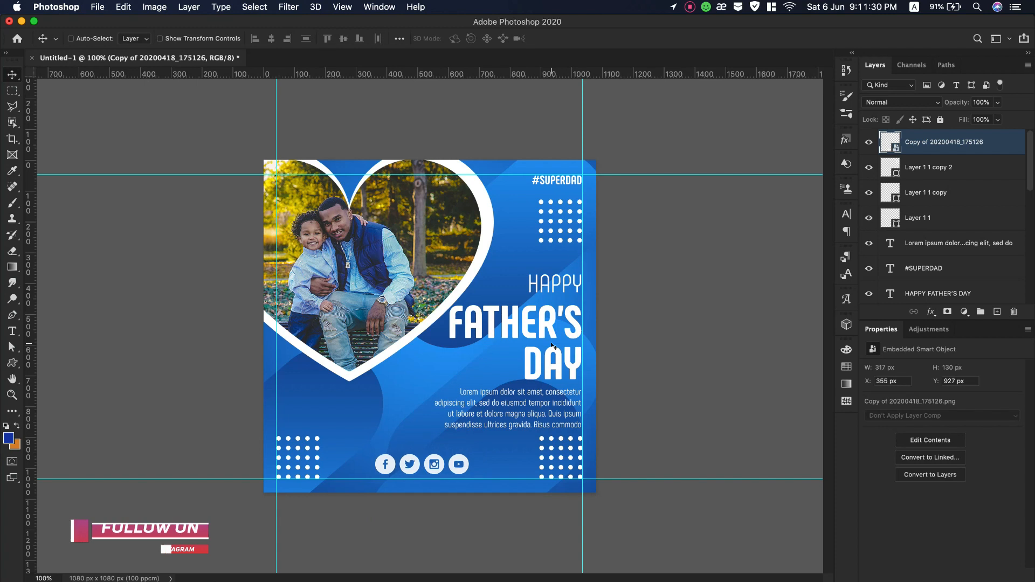
Nudge the social icons down and right to X 365 px, Y 938 px
{"action": "key", "text": "Down"}
{"action": "key", "text": "Down"}
{"action": "key", "text": "Down"}
{"action": "key", "text": "Down"}
{"action": "key", "text": "shift+Right"}
{"action": "key", "text": "Down"}
{"action": "key", "text": "Down"}
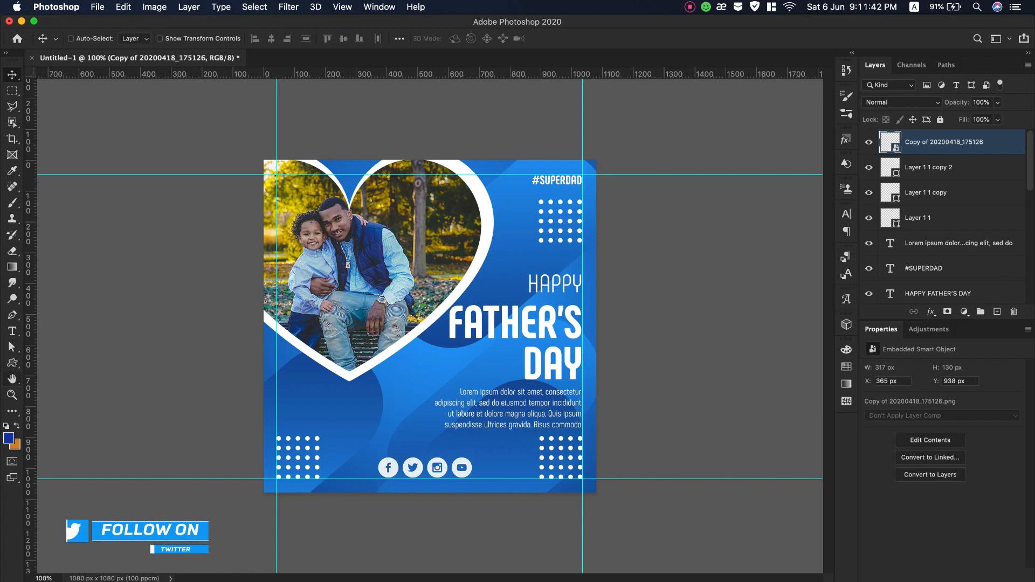
Draw a Design Icons play triangle about 36 by 48 px below the heart's lower tip
{"action": "left_click", "coordinate": [12, 363]}
{"action": "left_click", "coordinate": [54, 419]}
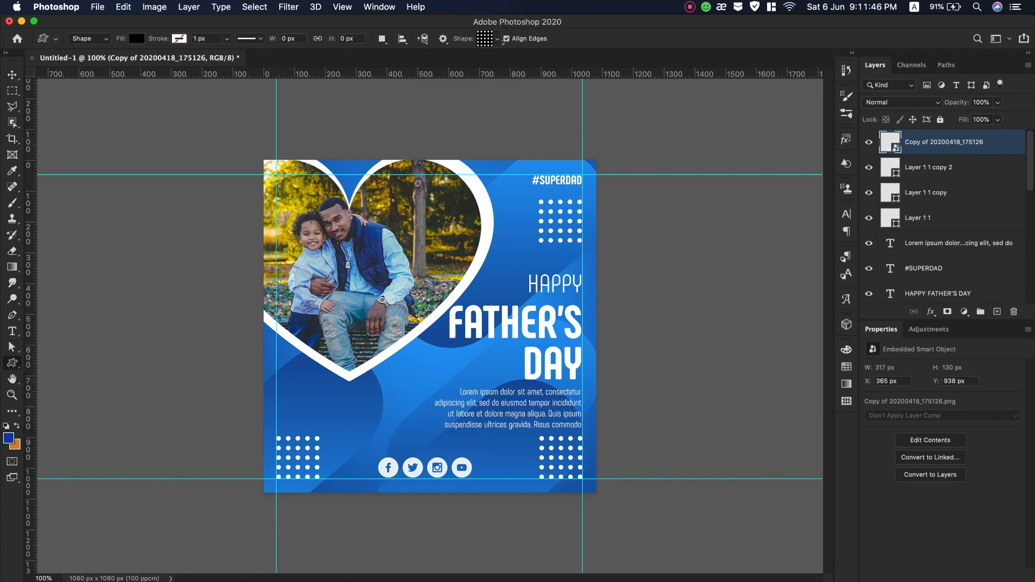
{"action": "left_click", "coordinate": [491, 38]}
{"action": "scroll", "coordinate": [502, 227], "scroll_direction": "down", "scroll_amount": 5}
{"action": "scroll", "coordinate": [444, 197], "scroll_direction": "up", "scroll_amount": 1}
{"action": "scroll", "coordinate": [378, 126], "scroll_direction": "up", "scroll_amount": 6}
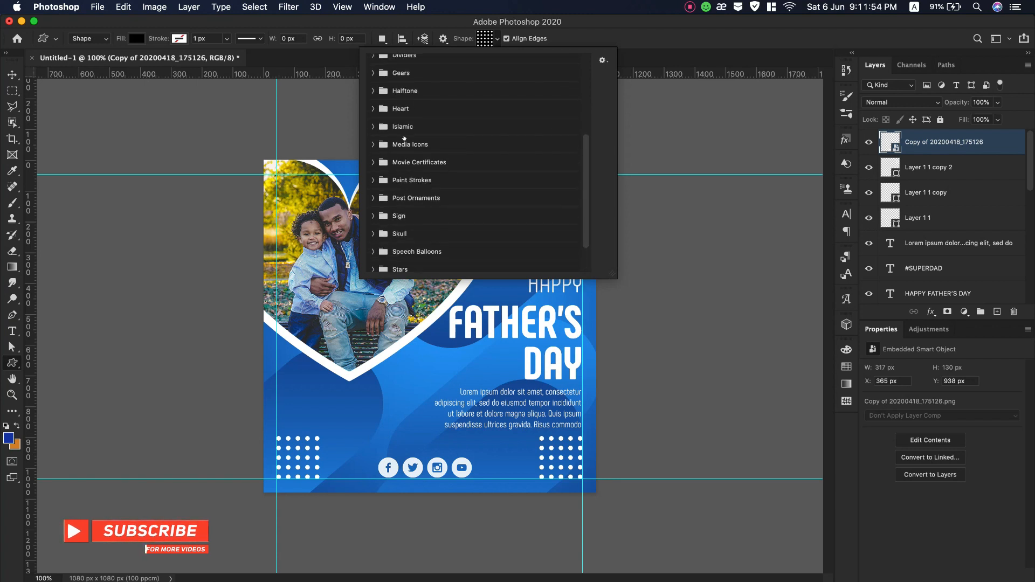
{"action": "left_click", "coordinate": [372, 109]}
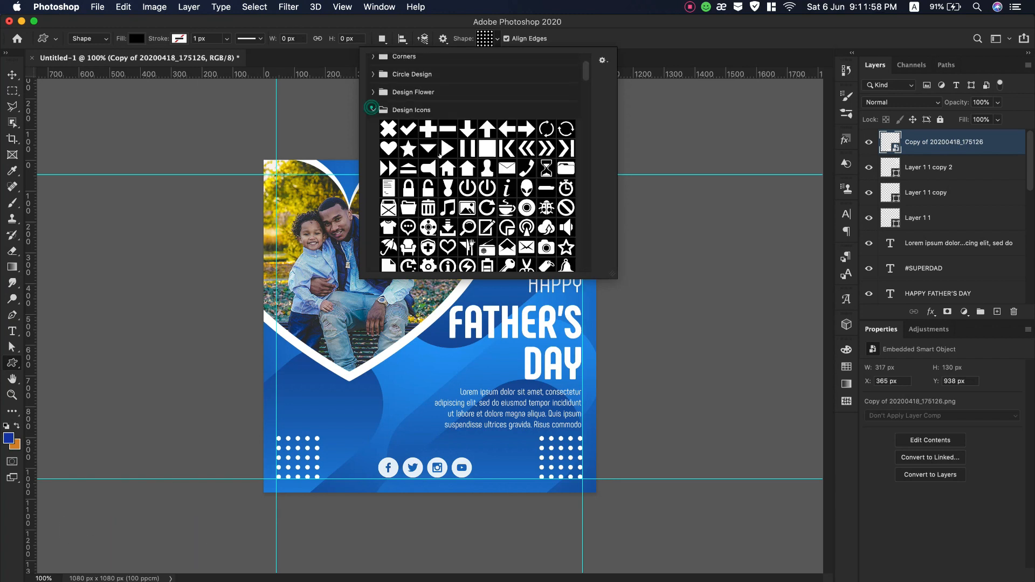
{"action": "left_click", "coordinate": [447, 149]}
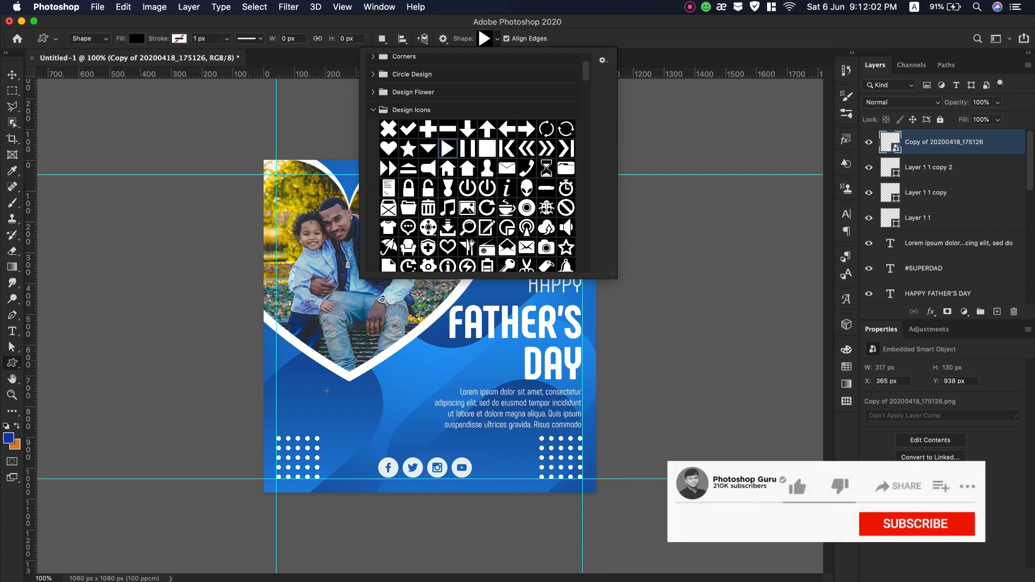
{"action": "left_click_drag", "start_coordinate": [337, 395], "coordinate": [349, 411]}
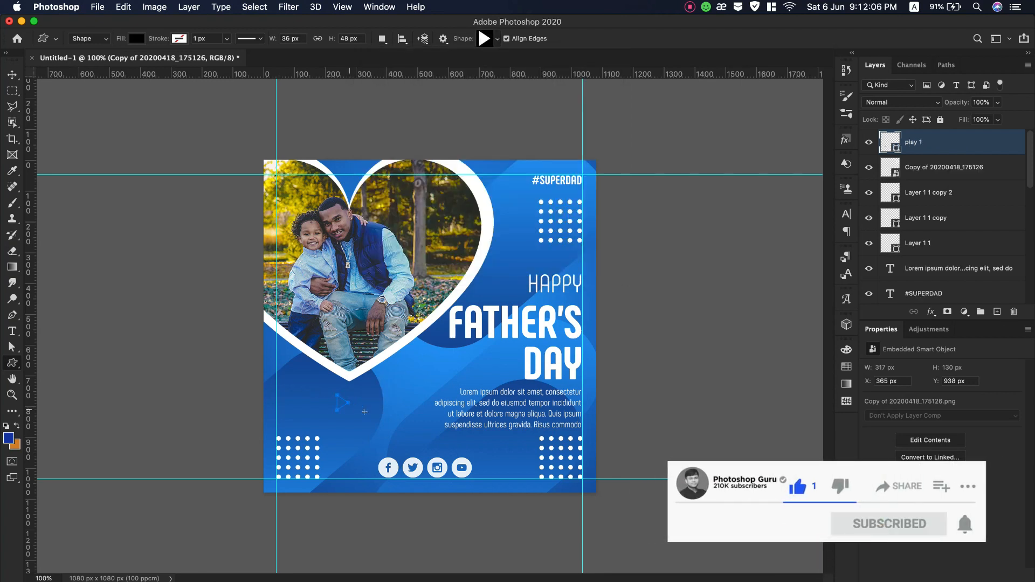
Fill the play triangle with white and place copies above HAPPY and beside the YouTube icon
{"action": "left_click", "coordinate": [134, 37]}
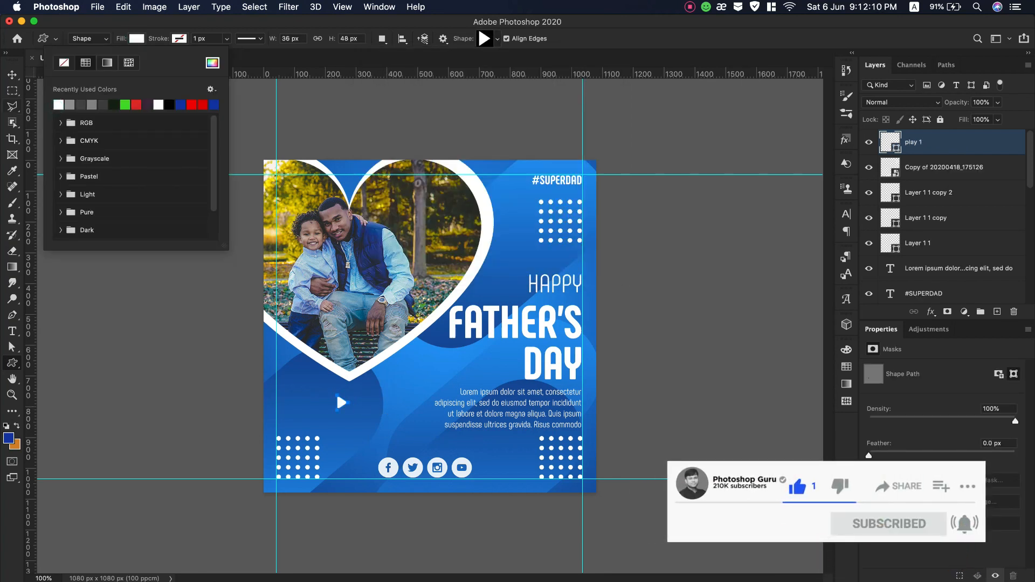
{"action": "key", "text": "v"}
{"action": "left_click_drag", "start_coordinate": [339, 398], "coordinate": [504, 462]}
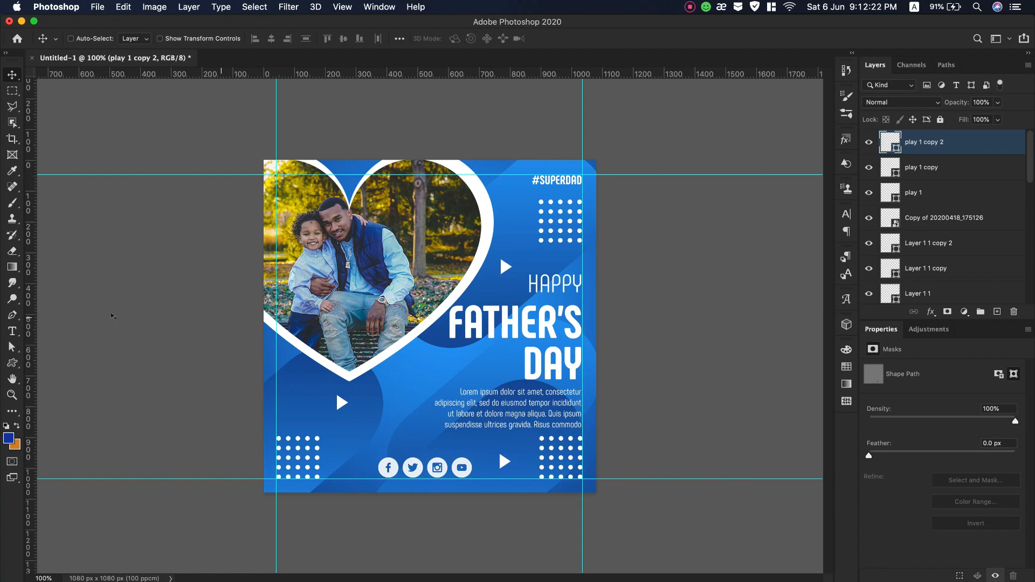
Choose the cross from the Design Icons set as the custom shape
{"action": "key", "text": "u"}
{"action": "left_click", "coordinate": [497, 38]}
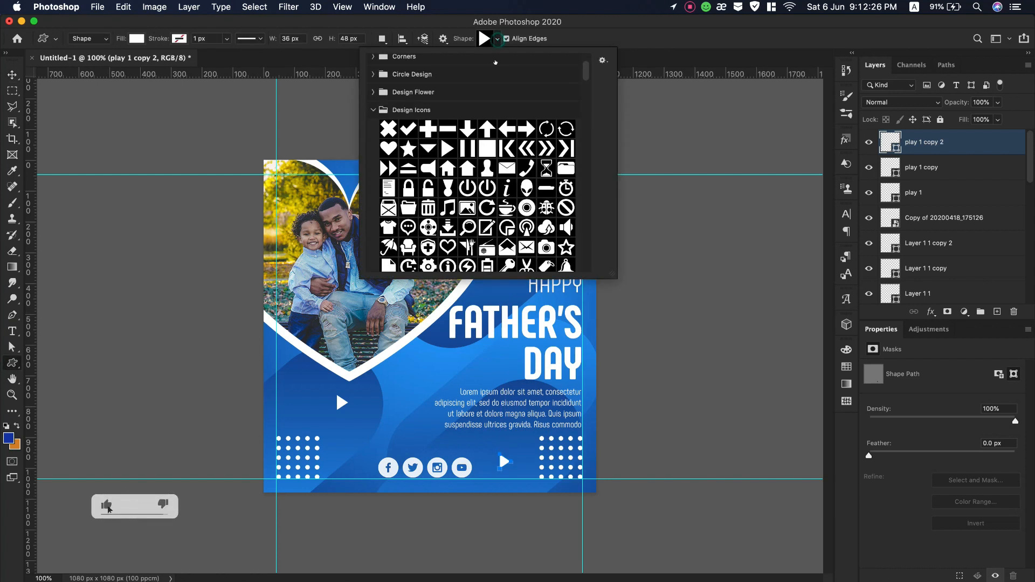
{"action": "scroll", "coordinate": [389, 110], "scroll_direction": "down", "scroll_amount": 1}
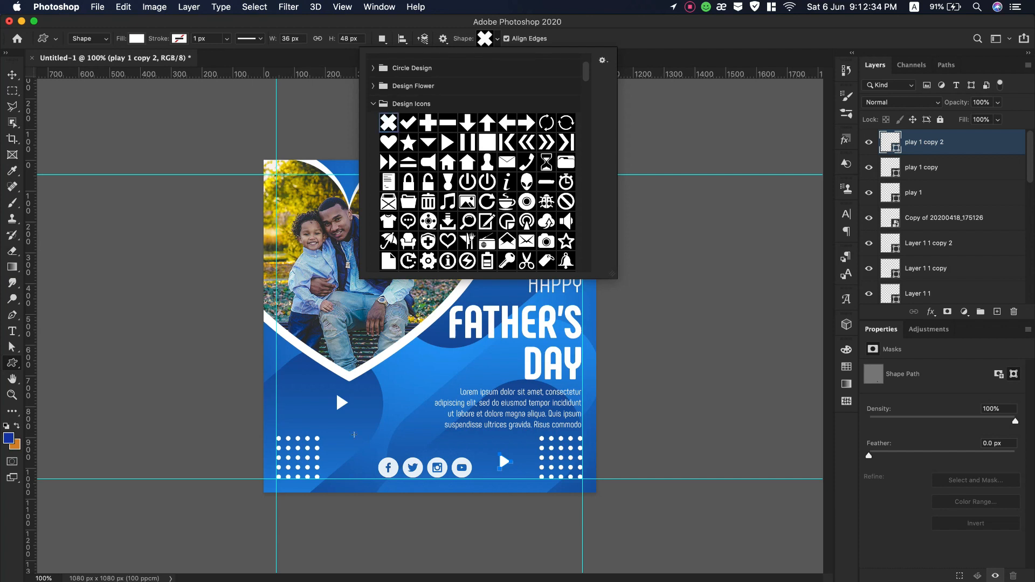
Try to draw a white cross beside the heart's lower right edge and move it toward the social icons
{"action": "left_click", "coordinate": [423, 359]}
{"action": "left_click_drag", "start_coordinate": [411, 362], "coordinate": [424, 373]}
{"action": "key", "text": "v"}
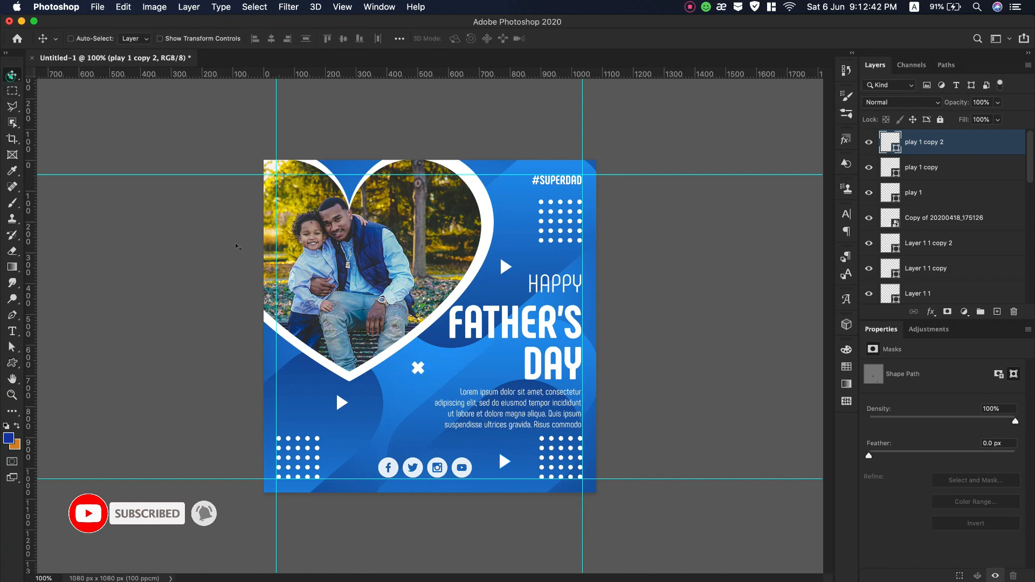
{"action": "left_click_drag", "start_coordinate": [417, 369], "coordinate": [400, 426]}
{"action": "key", "text": "super+z"}
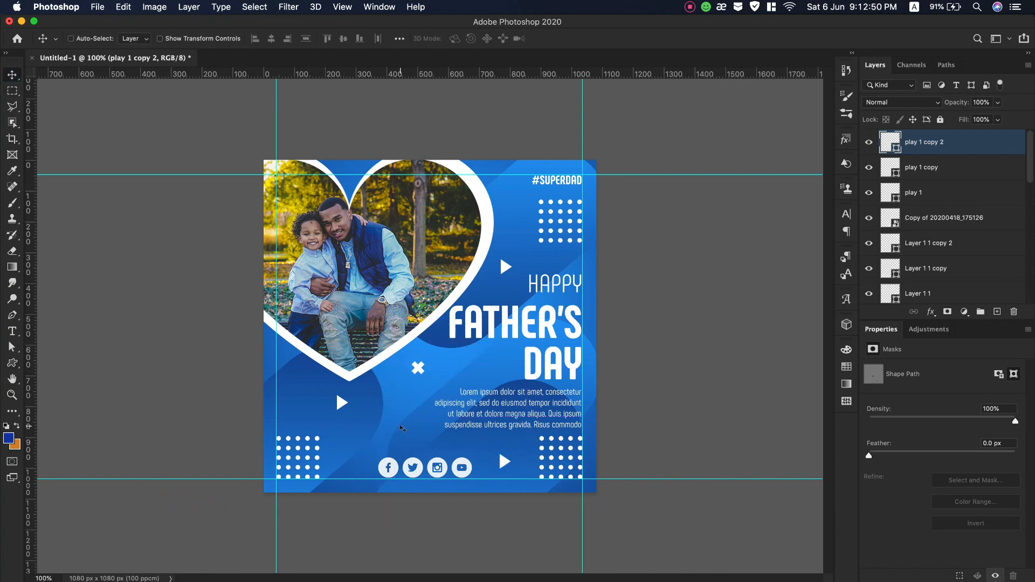
On a new layer, draw a white cross about 39 by 39 px beside the heart's lower edge and copy it next to DAY
{"action": "left_click", "coordinate": [997, 312]}
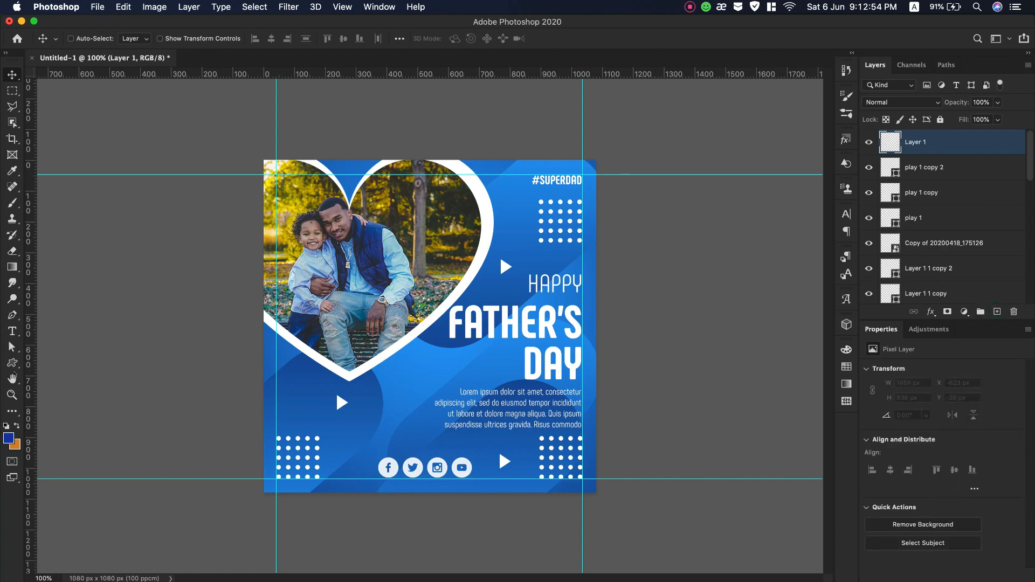
{"action": "key", "text": "u"}
{"action": "left_click_drag", "start_coordinate": [415, 368], "coordinate": [415, 372]}
{"action": "left_click", "coordinate": [134, 38]}
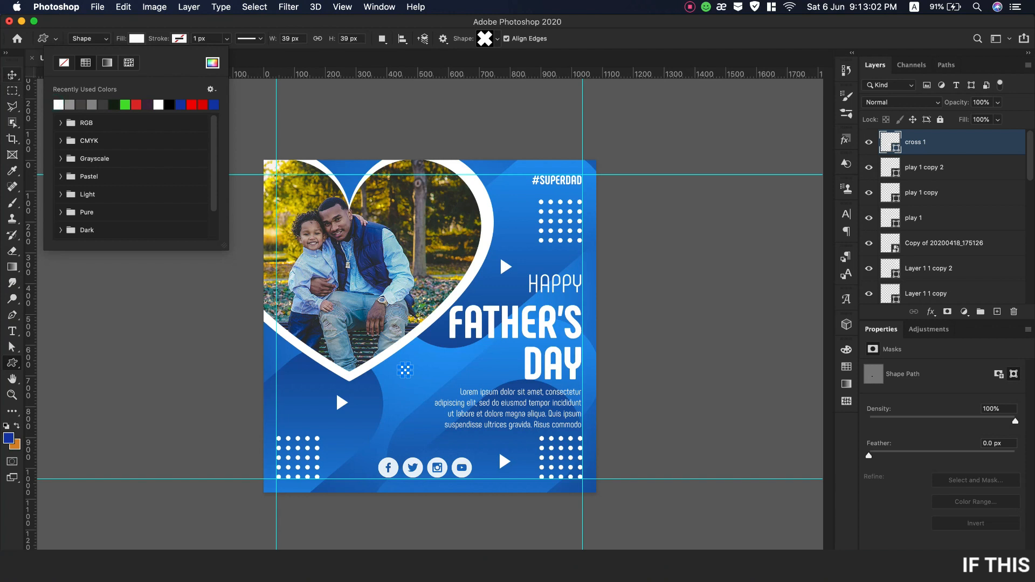
{"action": "key", "text": "v"}
{"action": "left_click_drag", "start_coordinate": [406, 382], "coordinate": [516, 353]}
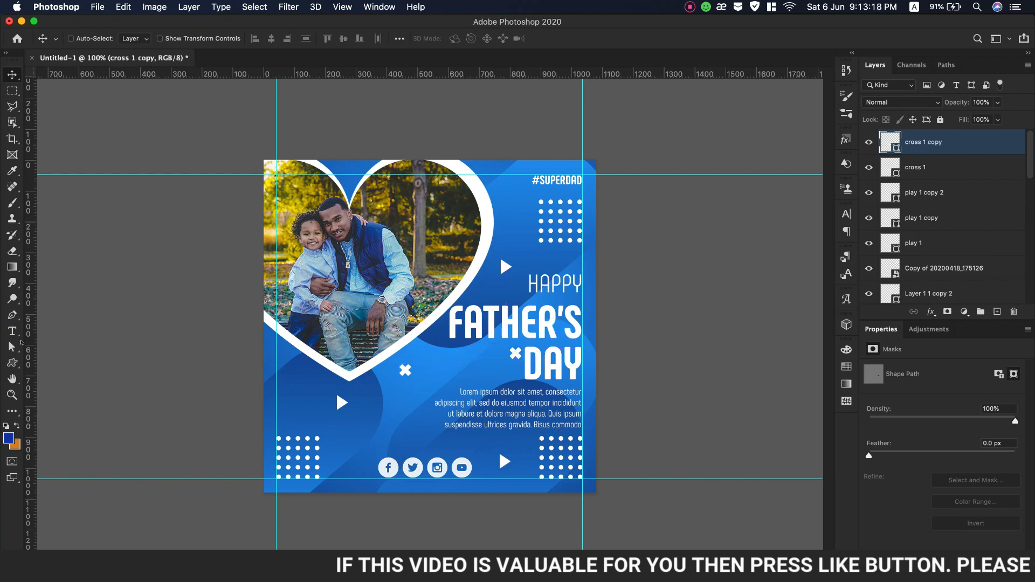
On a new layer, draw a solid star custom shape about 57 by 54 px near the left edge below the heart
{"action": "left_click", "coordinate": [12, 362]}
{"action": "left_click", "coordinate": [997, 311]}
{"action": "left_click", "coordinate": [497, 38]}
{"action": "scroll", "coordinate": [477, 162], "scroll_direction": "down", "scroll_amount": 10}
{"action": "scroll", "coordinate": [477, 162], "scroll_direction": "down", "scroll_amount": 10}
{"action": "scroll", "coordinate": [502, 180], "scroll_direction": "down", "scroll_amount": 10}
{"action": "scroll", "coordinate": [503, 180], "scroll_direction": "down", "scroll_amount": 5}
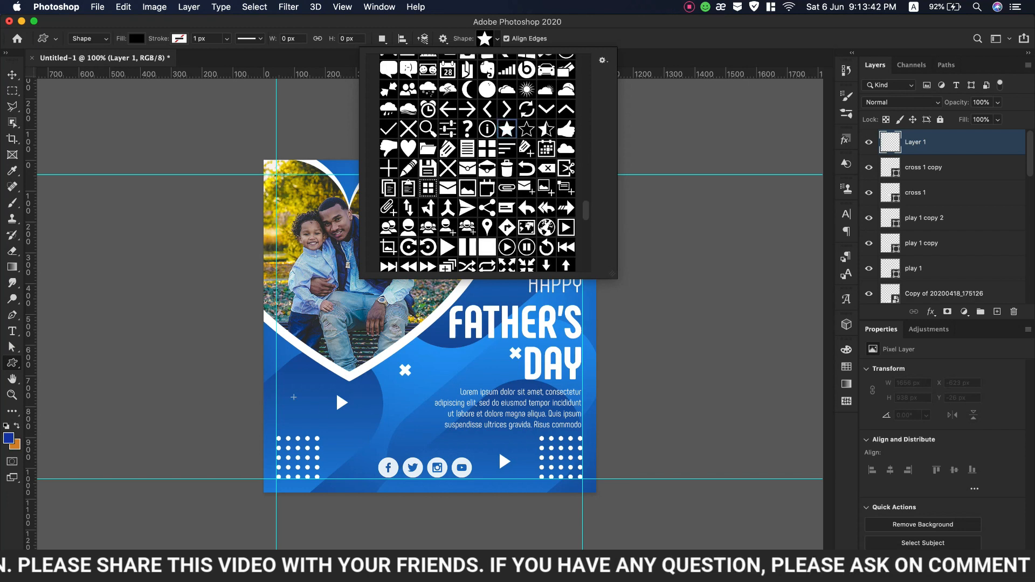
{"action": "left_click_drag", "start_coordinate": [275, 373], "coordinate": [291, 396]}
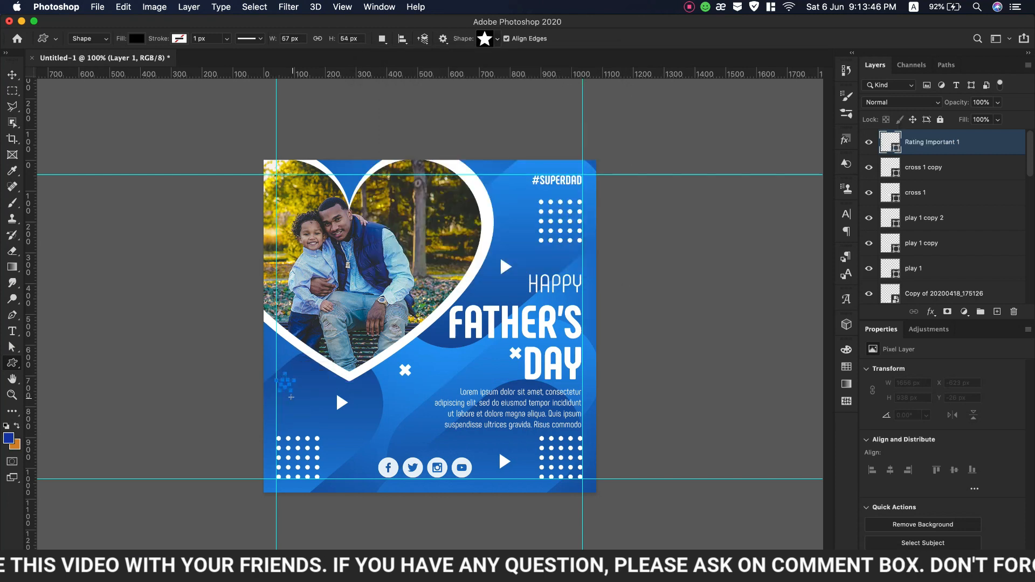
Fill the star with white and place copies beside #SUPERDAD and beside the Facebook icon
{"action": "left_click", "coordinate": [136, 39]}
{"action": "left_click", "coordinate": [158, 104]}
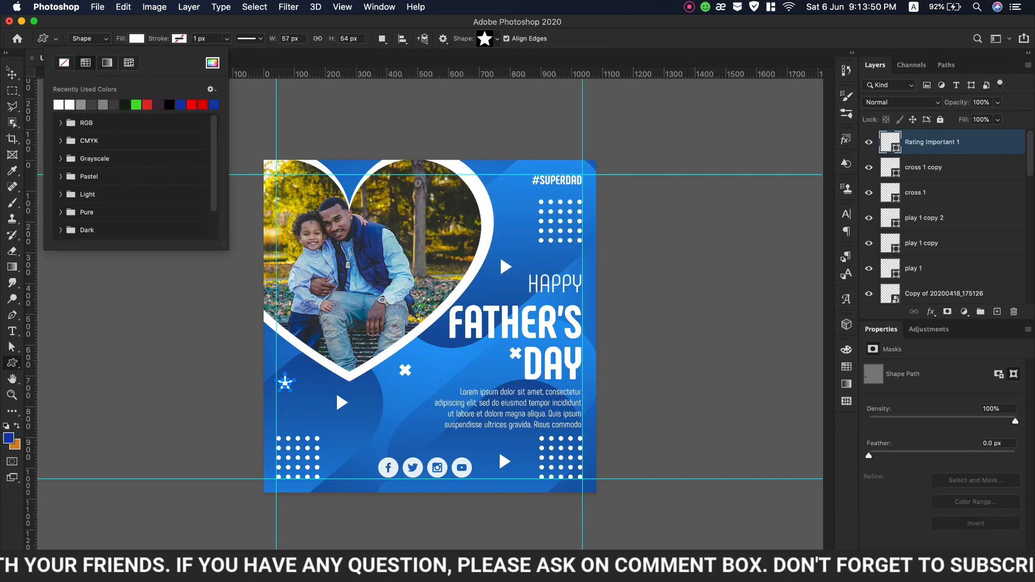
{"action": "key", "text": "v"}
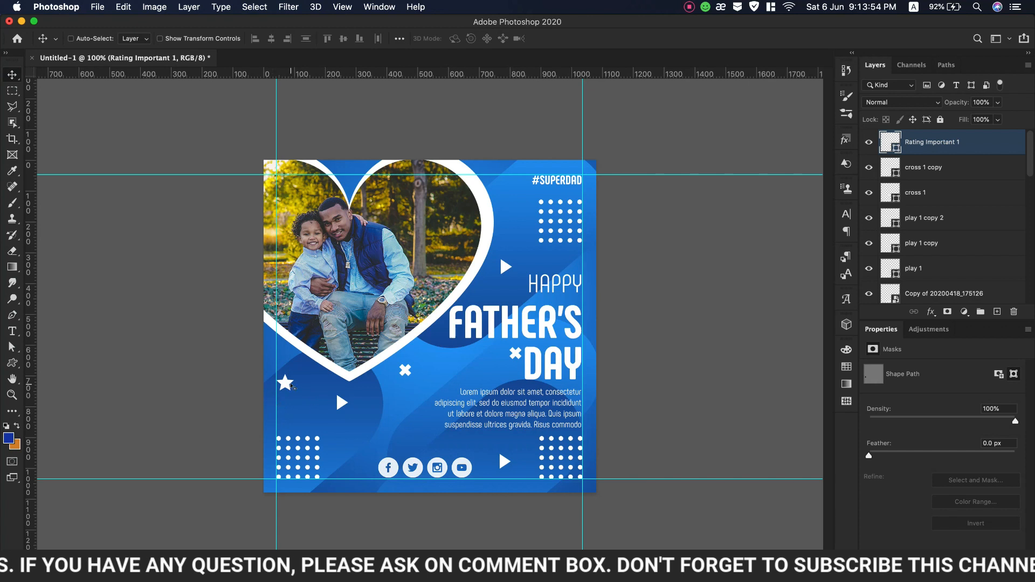
{"action": "left_click_drag", "start_coordinate": [285, 383], "coordinate": [358, 473]}
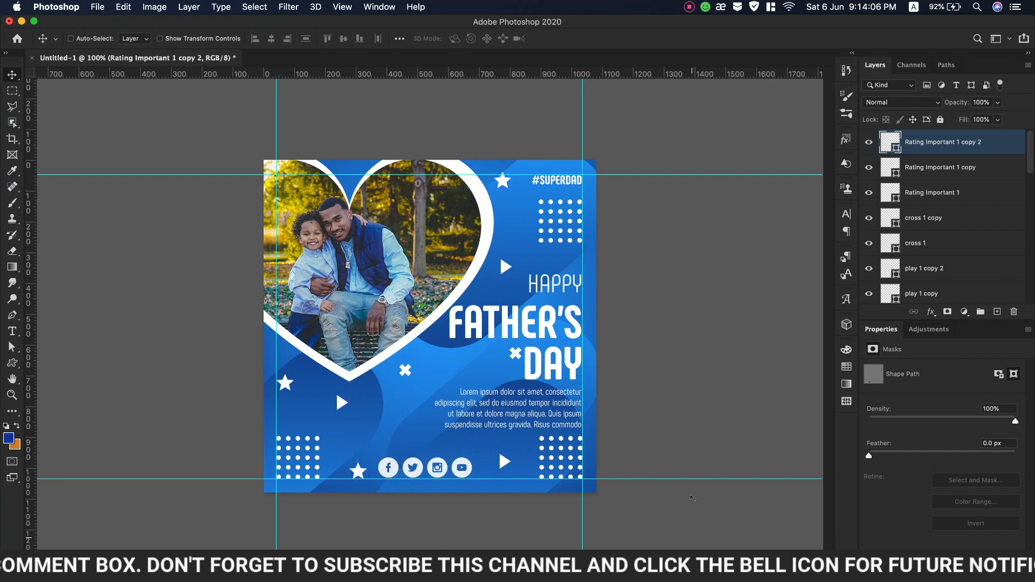
Clear the guides from the canvas
{"action": "left_click", "coordinate": [253, 7]}
{"action": "mouse_move", "coordinate": [342, 6]}
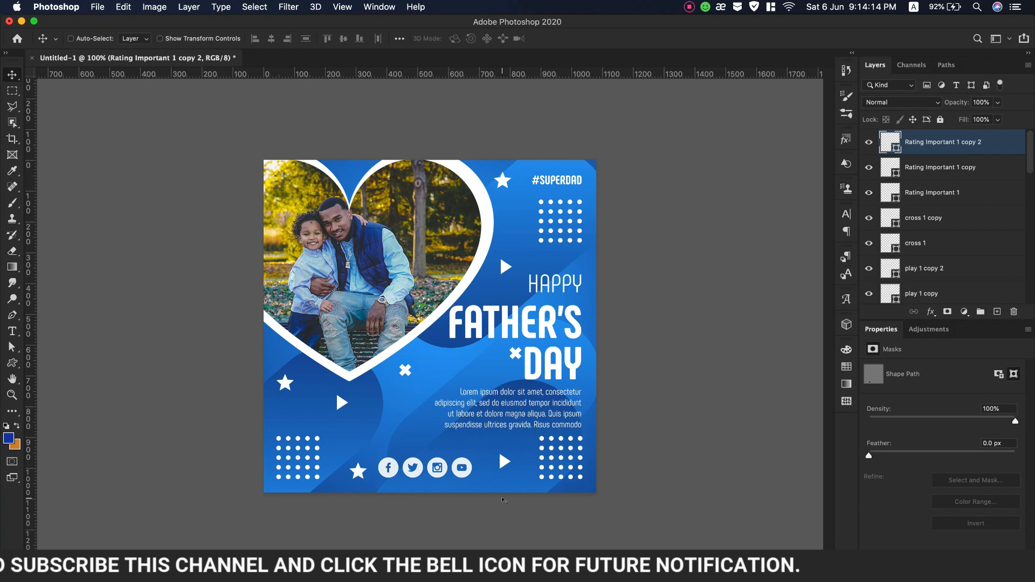
Add a Gradient Map adjustment clipped to the family photo in the heart, using the blue Graphic Mix gradient
{"action": "scroll", "coordinate": [963, 259], "scroll_direction": "down", "scroll_amount": 10}
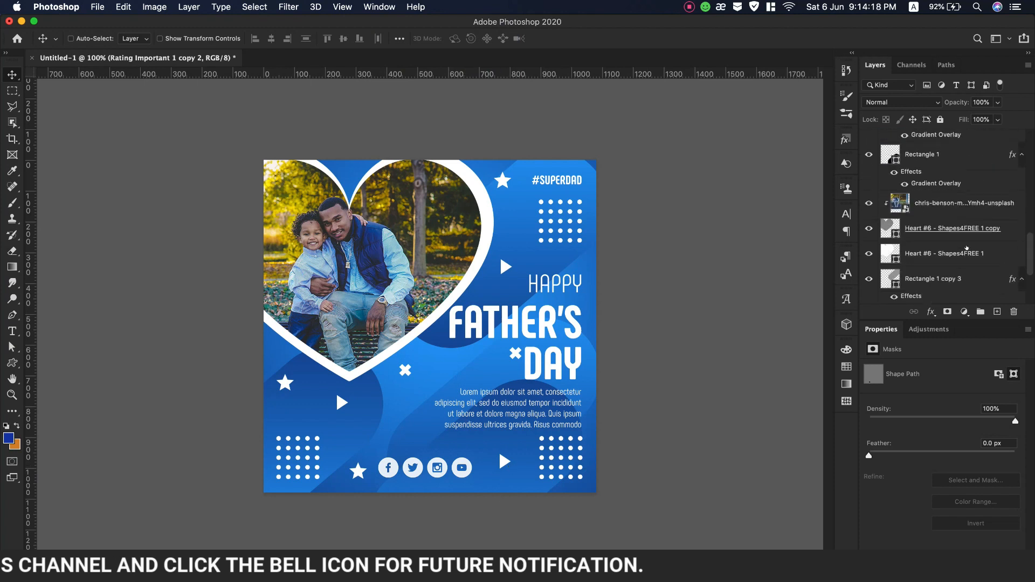
{"action": "left_click", "coordinate": [962, 199]}
{"action": "left_click", "coordinate": [964, 311]}
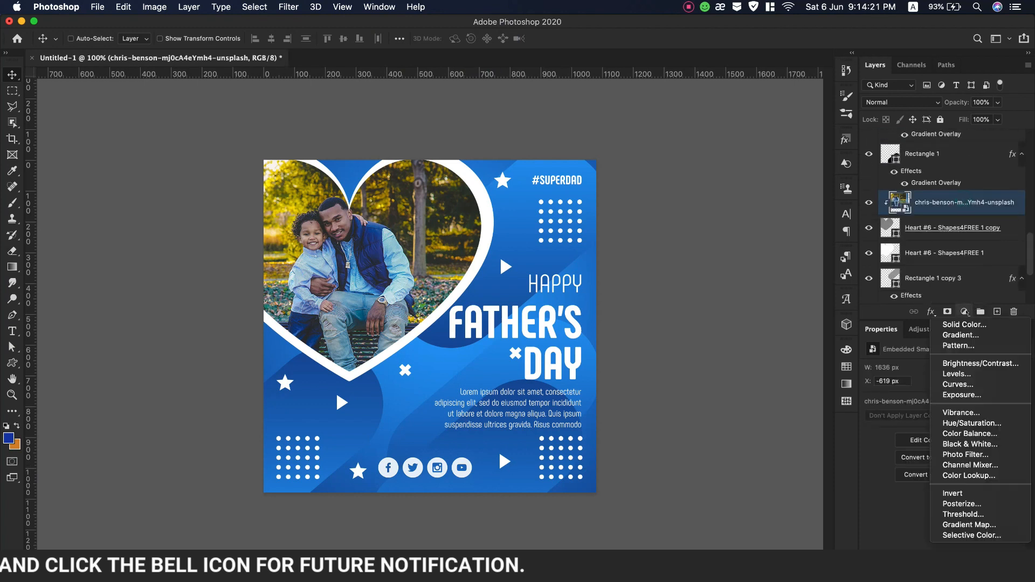
{"action": "left_click", "coordinate": [981, 526]}
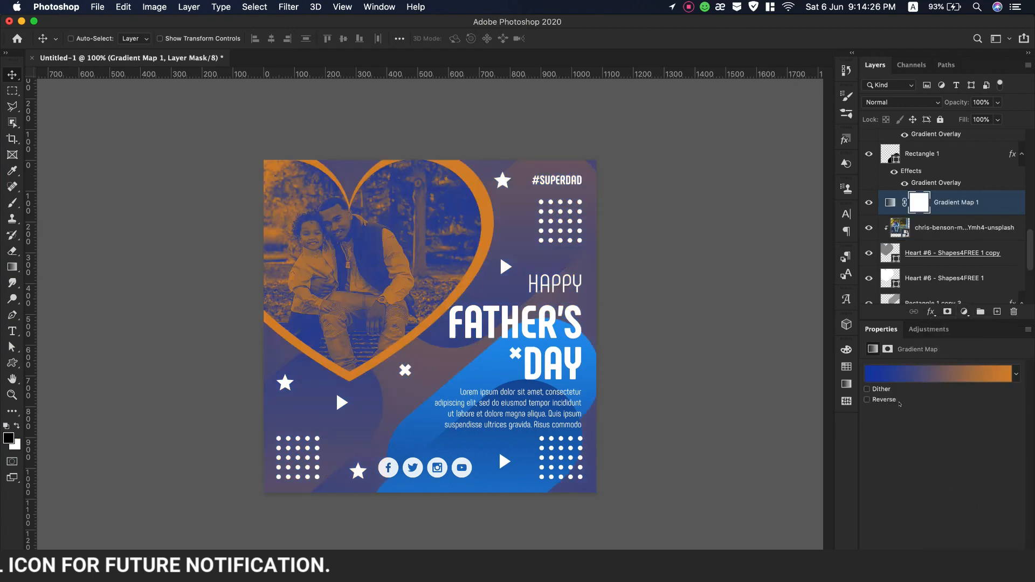
{"action": "key", "text": "super+alt+g"}
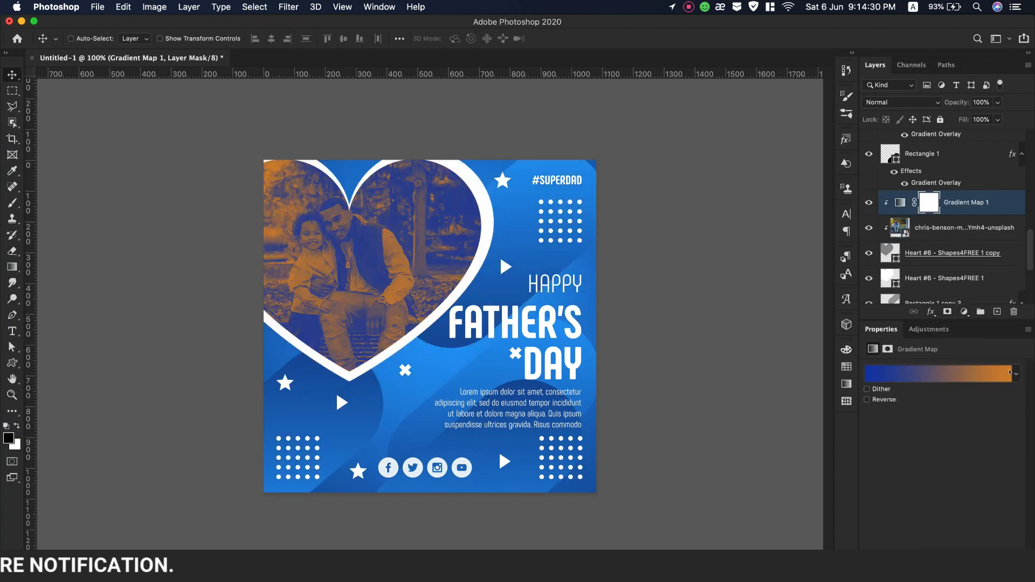
{"action": "left_click", "coordinate": [1016, 373]}
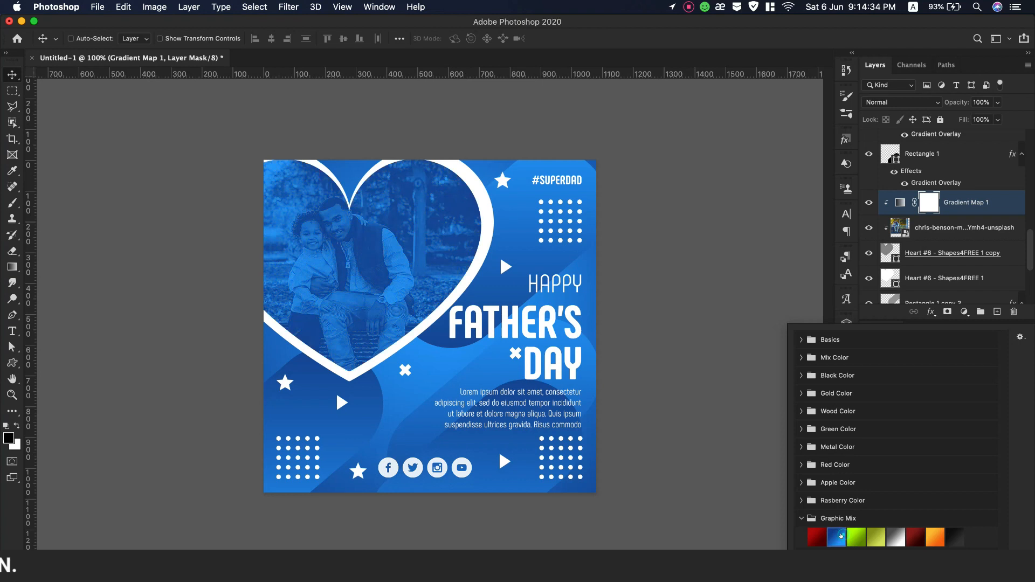
Close the gradient presets and set the photo's Gradient Map adjustment layer to the Color blend mode
{"action": "left_click", "coordinate": [801, 519]}
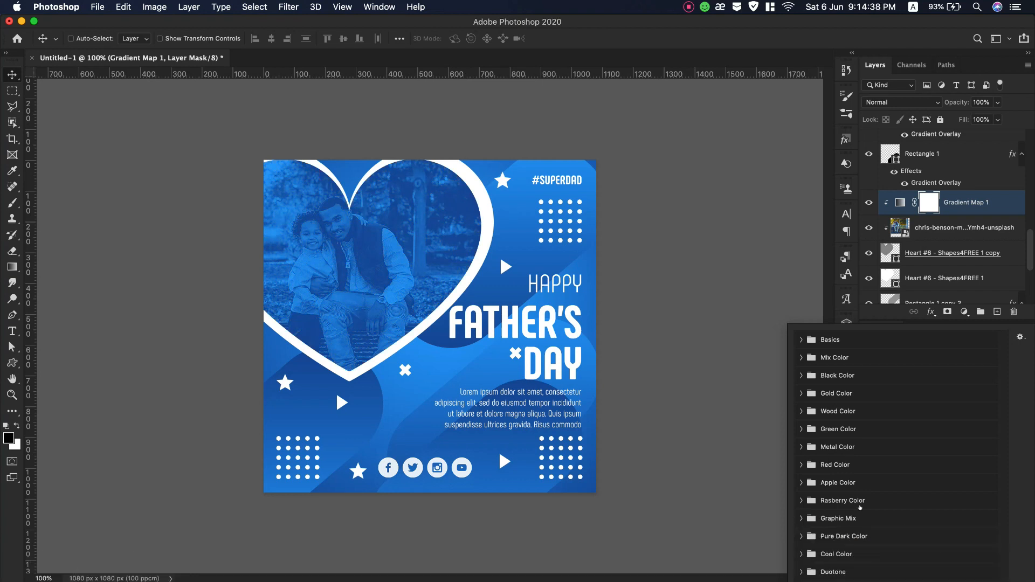
{"action": "left_click", "coordinate": [817, 44]}
{"action": "left_click", "coordinate": [902, 102]}
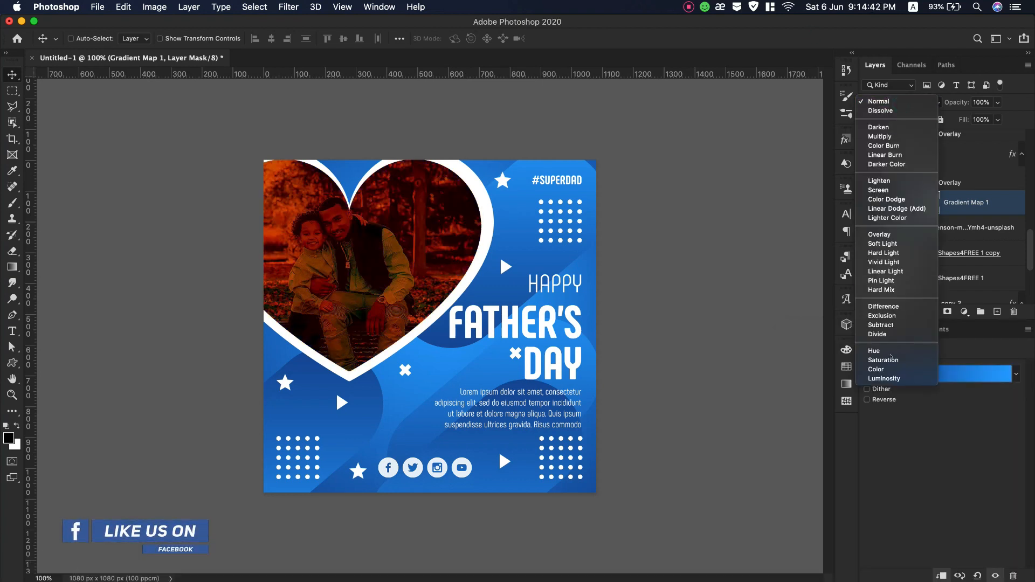
{"action": "left_click", "coordinate": [889, 370]}
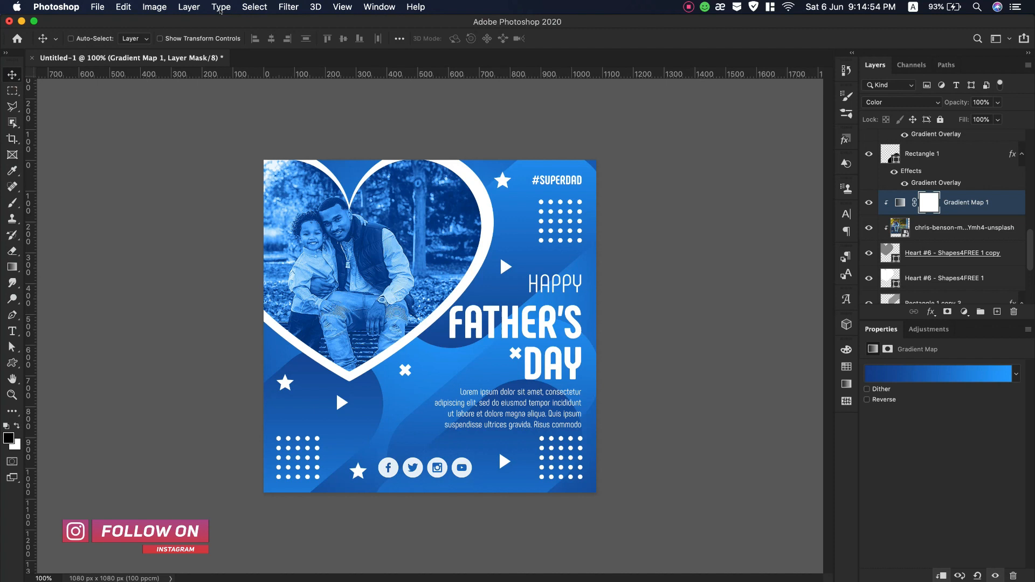
Save the design to the Desktop in Photoshop format, naming the file "Father's Day Instagram Post Design.psd"
{"action": "left_click", "coordinate": [96, 7]}
{"action": "left_click", "coordinate": [130, 147]}
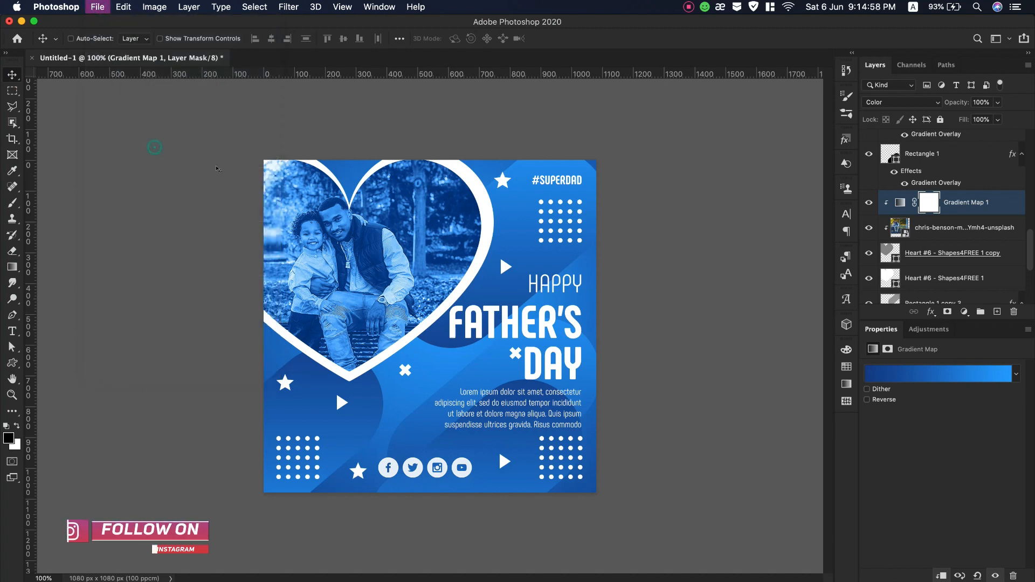
{"action": "left_click", "coordinate": [298, 212]}
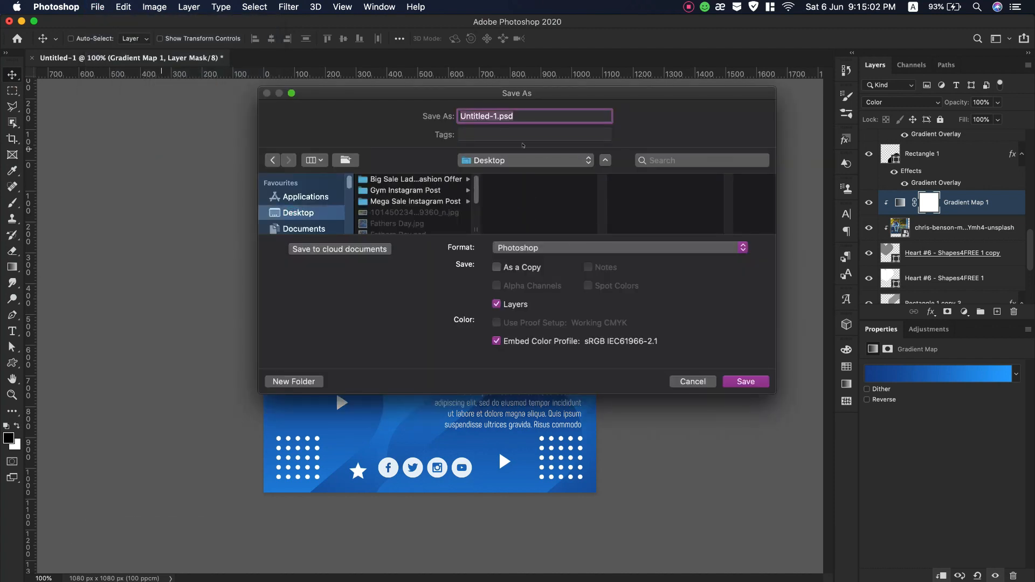
{"action": "left_click_drag", "start_coordinate": [498, 116], "coordinate": [421, 120]}
{"action": "type", "text": "Father"}
{"action": "type", "text": "'s Day"}
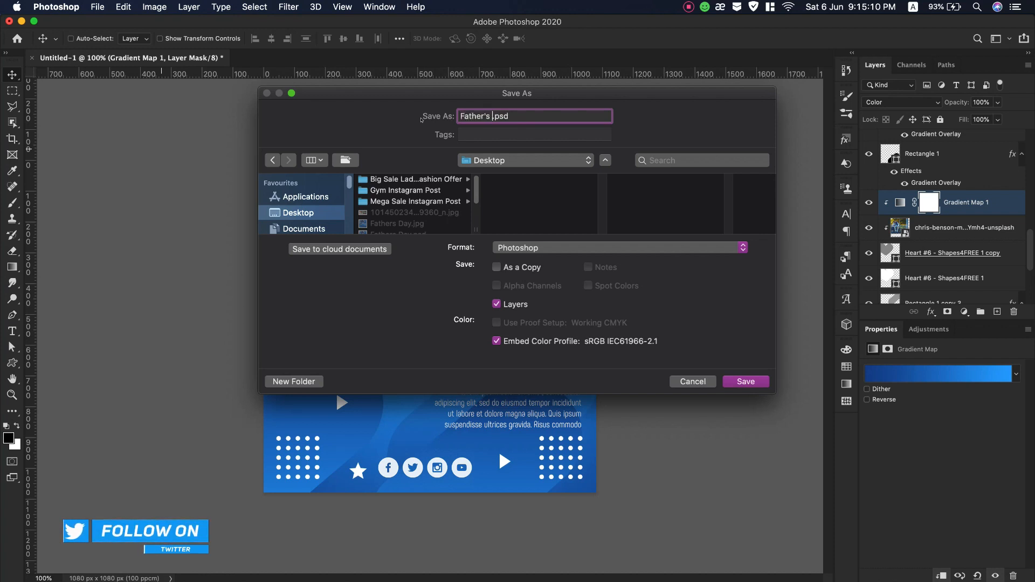
{"action": "type", "text": " Instagram"}
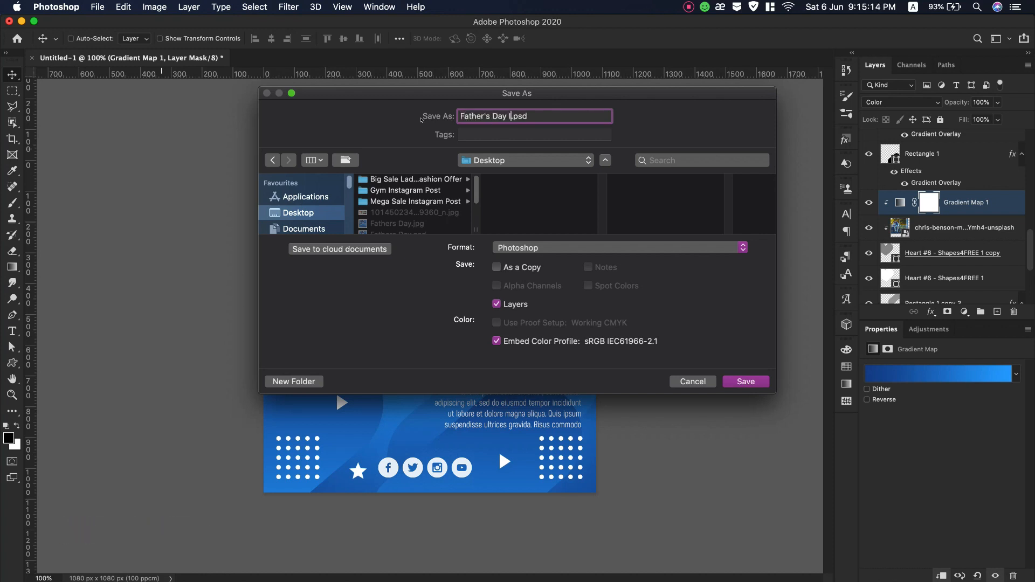
{"action": "type", "text": " Post Design"}
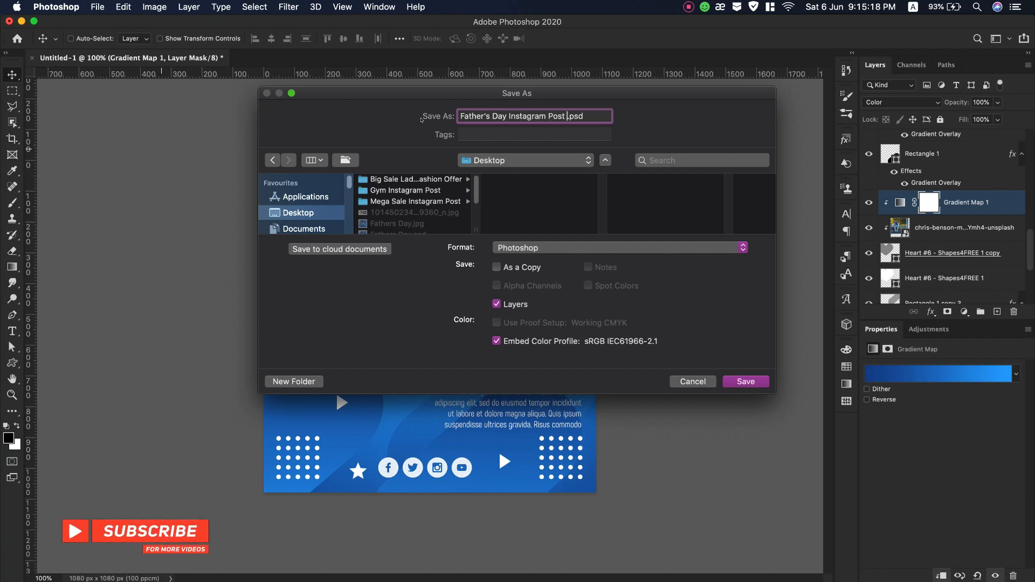